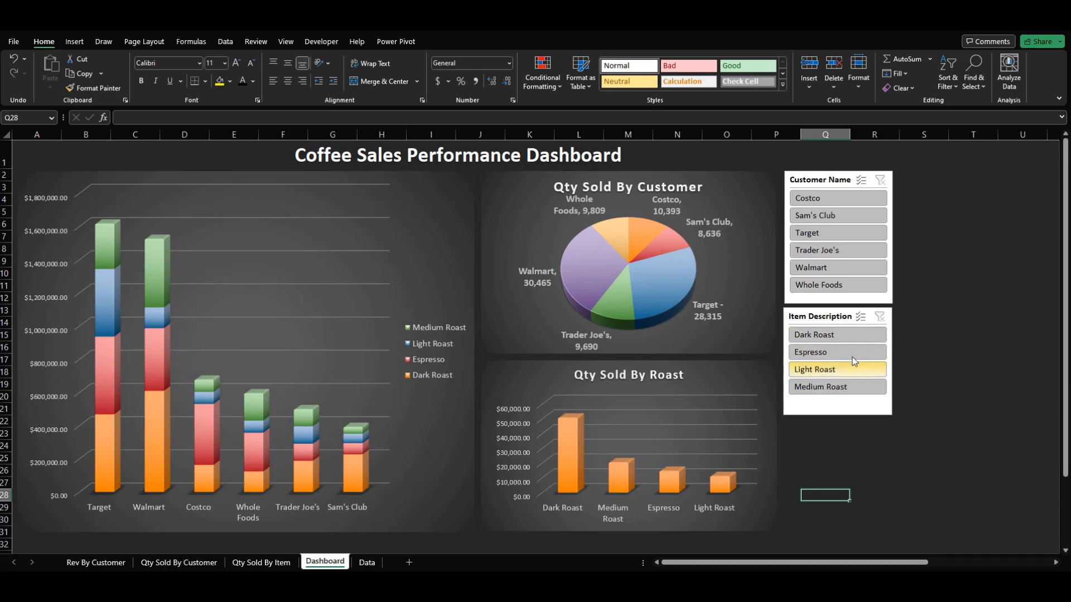
- Filter the coffee sales dashboard to Espresso with the item description slicer and clear that filter again
left_click(837, 356)
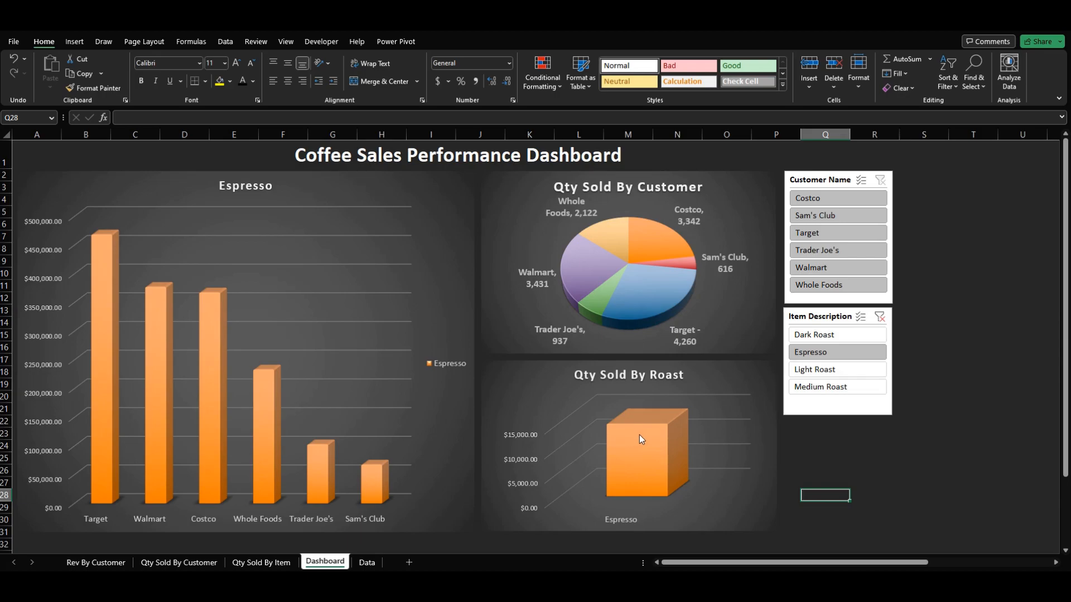
mouse_move(639, 435)
left_click(879, 316)
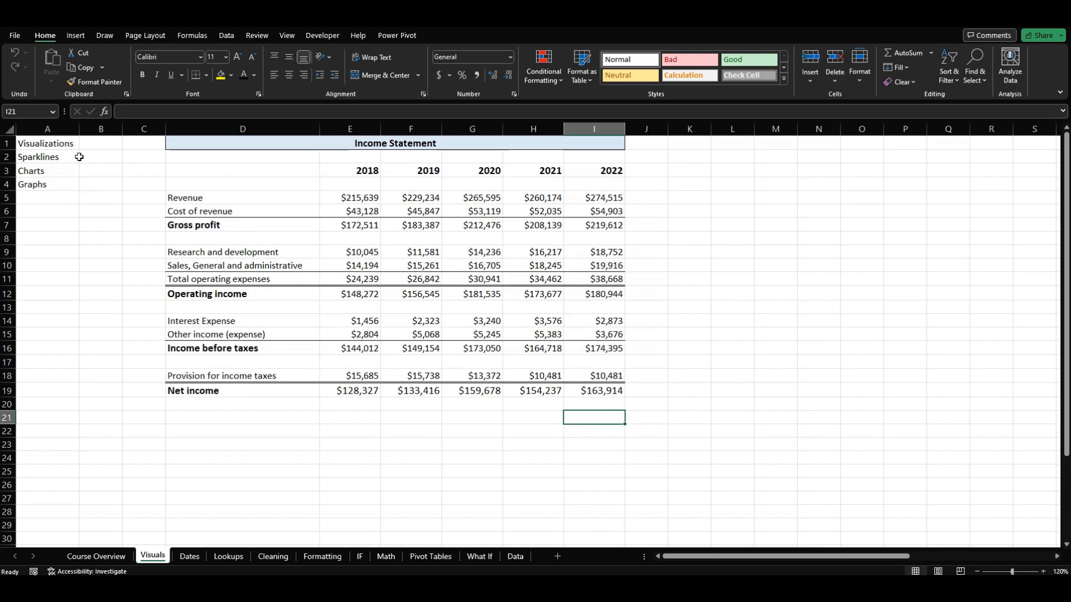
- Insert a line sparkline in cell J5 from the revenue values in E5:I5
left_click(659, 201)
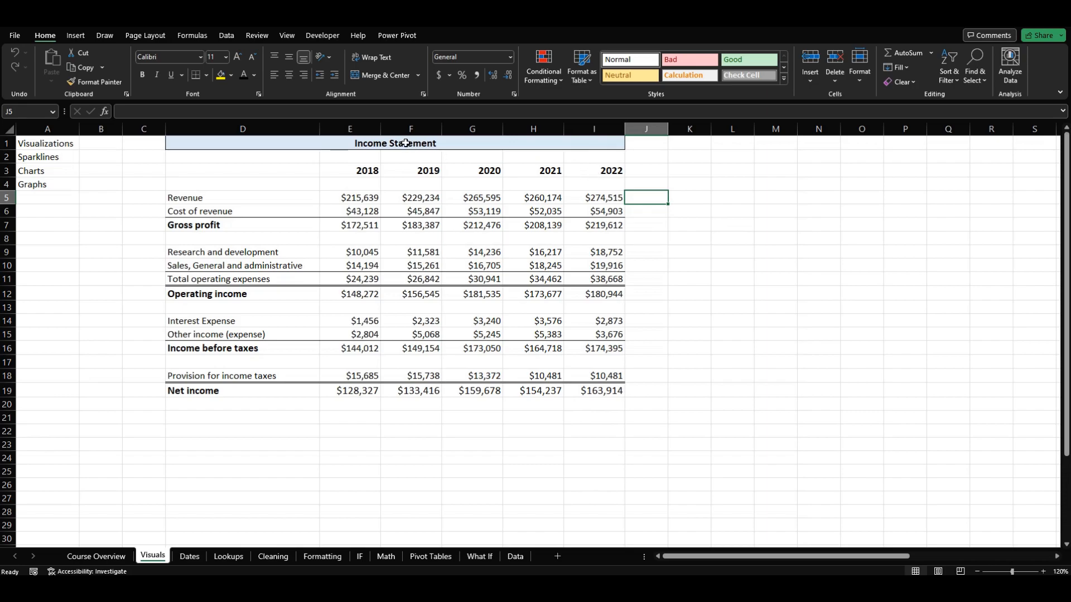
left_click(332, 198)
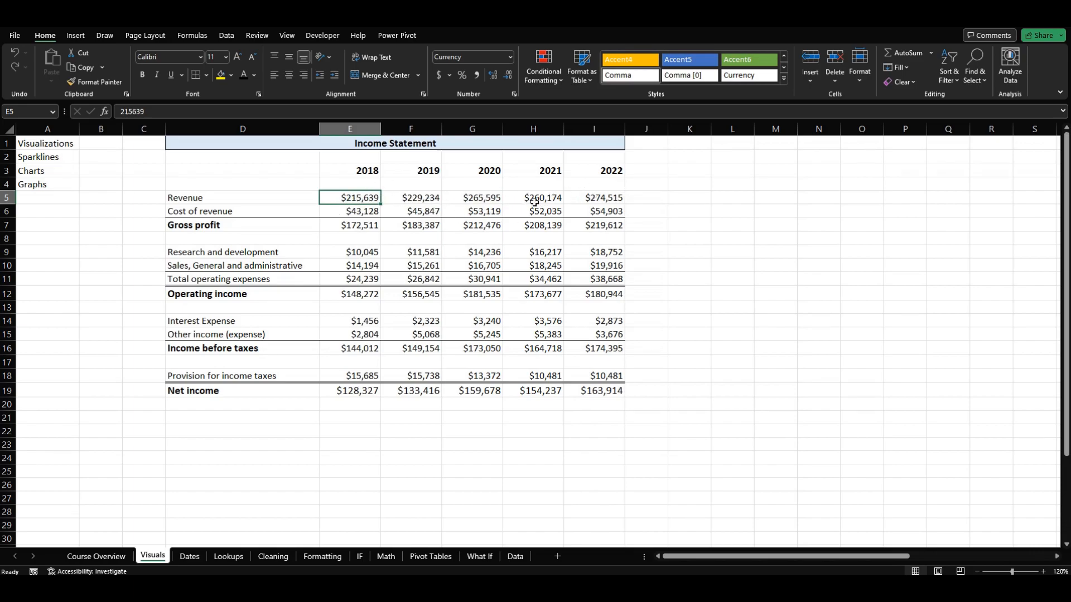
left_click(646, 197)
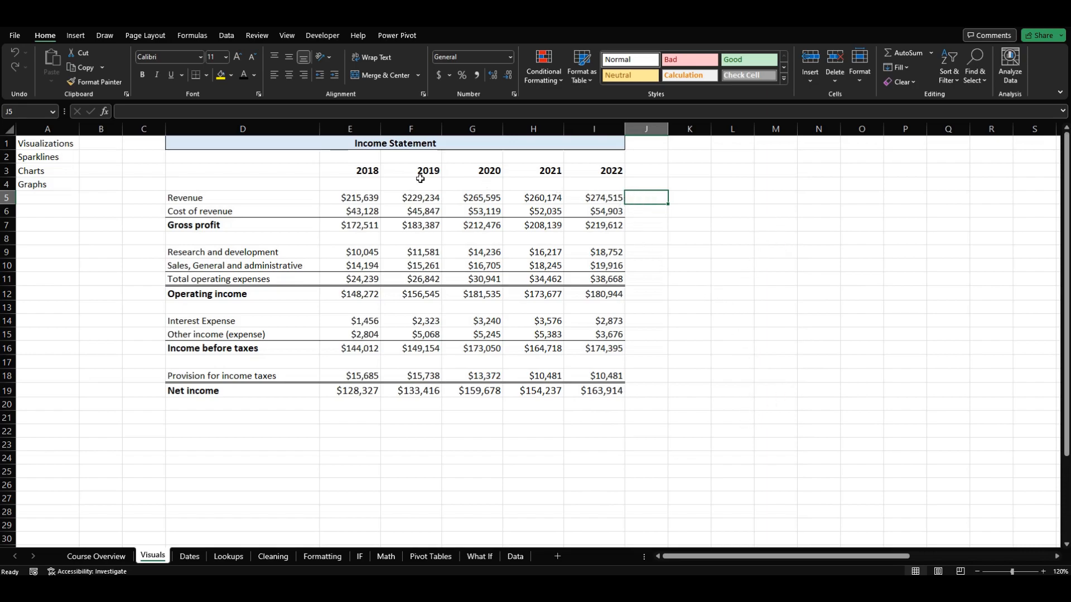
left_click(76, 36)
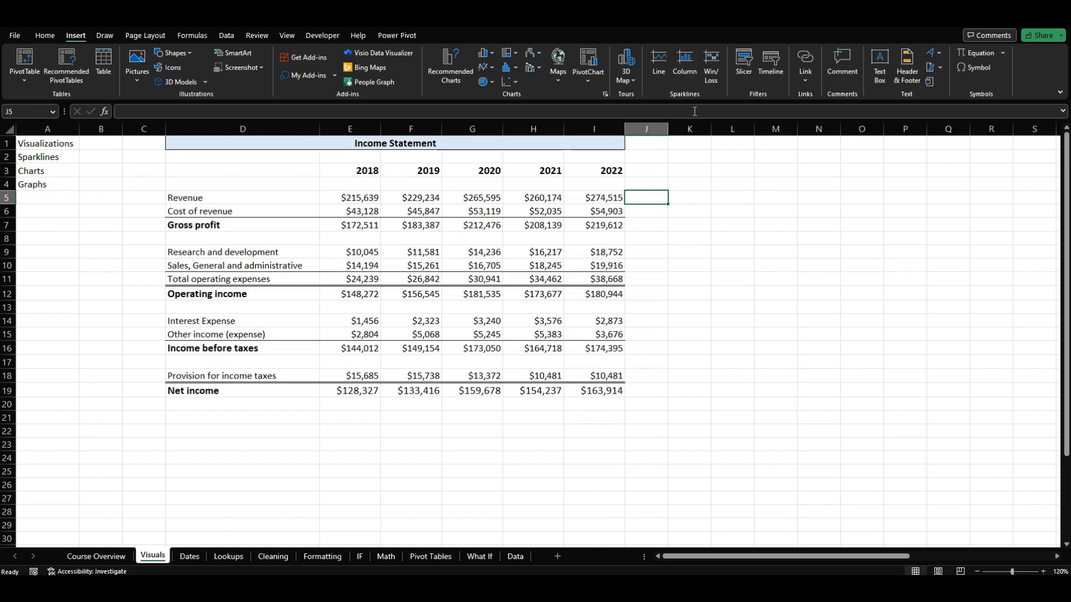
left_click(652, 64)
left_click_drag(575, 314, 788, 213)
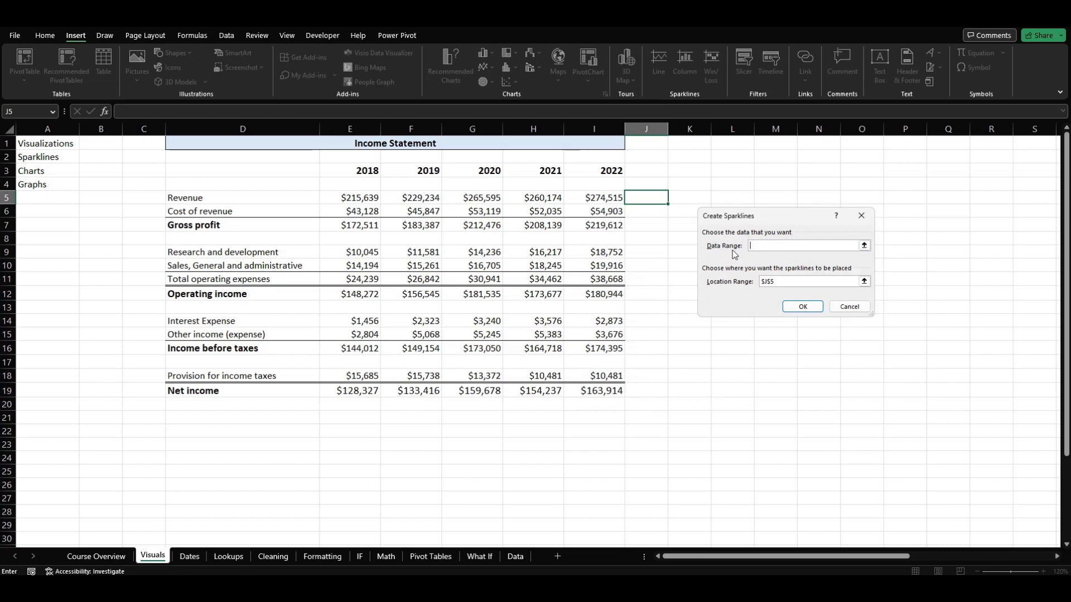
left_click(345, 198)
left_click_drag(345, 197, 588, 199)
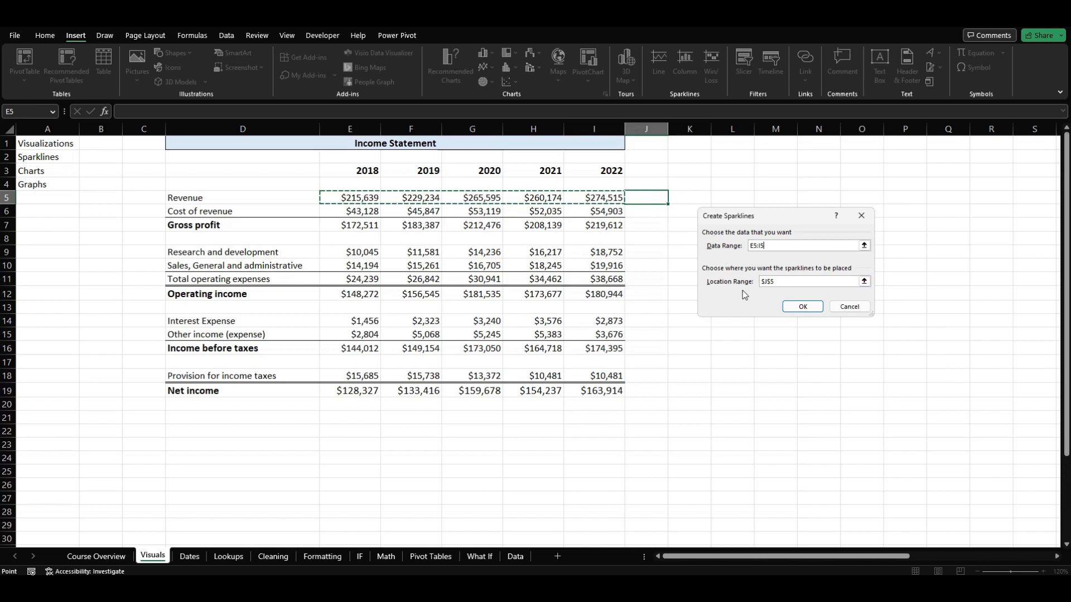
left_click(801, 307)
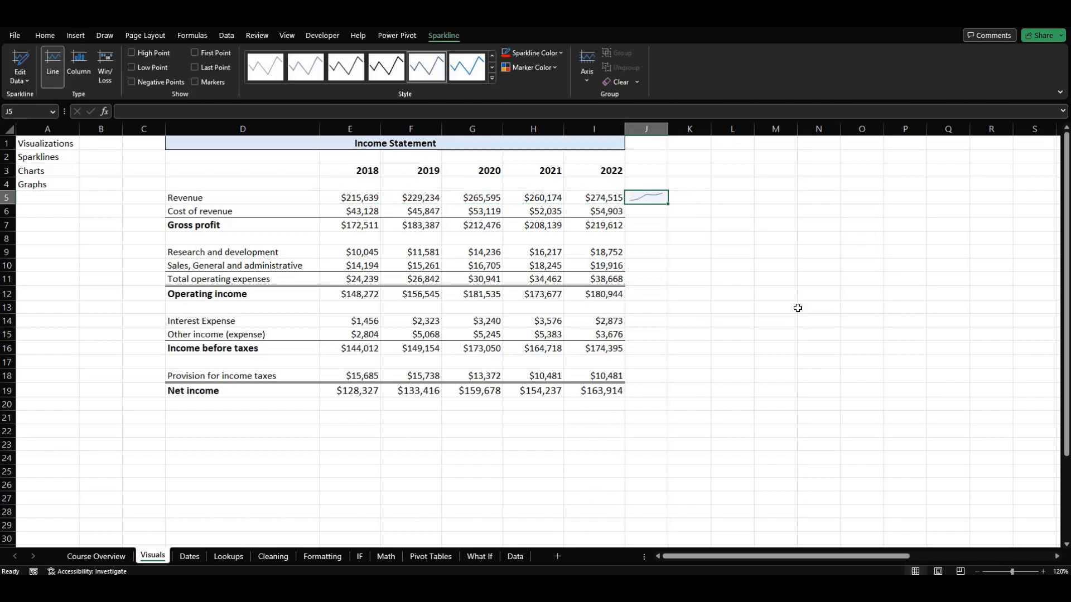
- Fill the revenue sparkline in J5 down through J19 for the remaining income statement rows
left_click(698, 250)
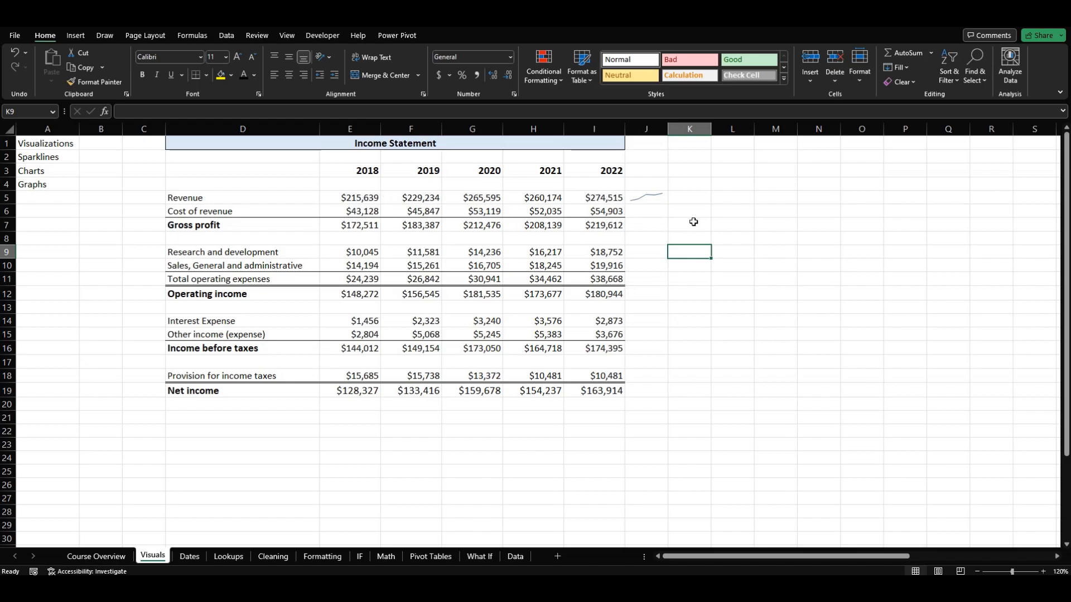
left_click(657, 196)
left_click_drag(669, 204, 661, 392)
left_click(743, 354)
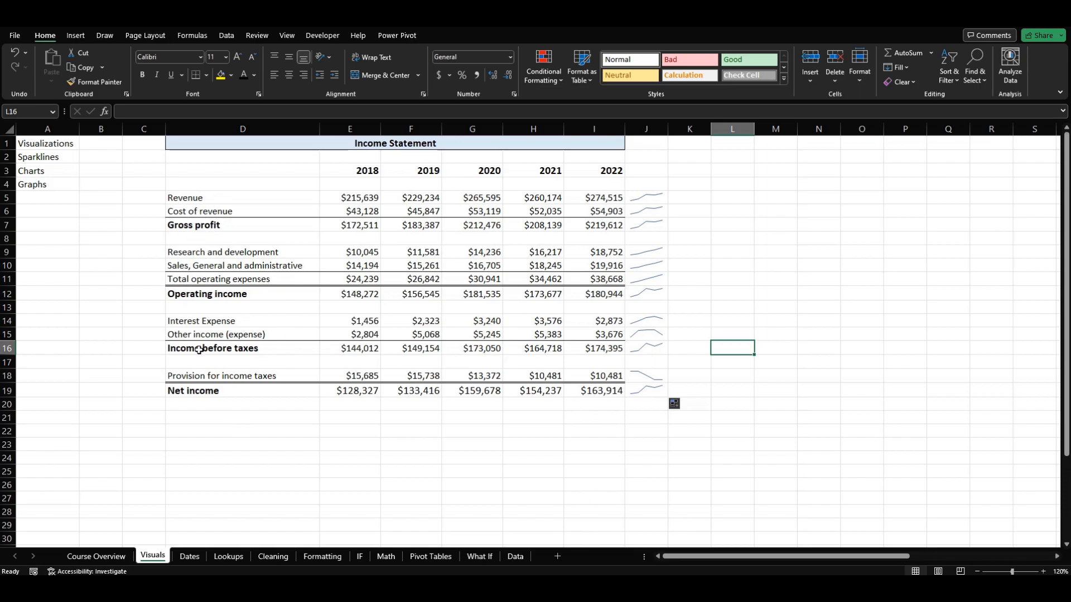
- Examine the trend sparklines in column J, comparing net income, interest expense, other income and income before taxes
left_click(253, 391)
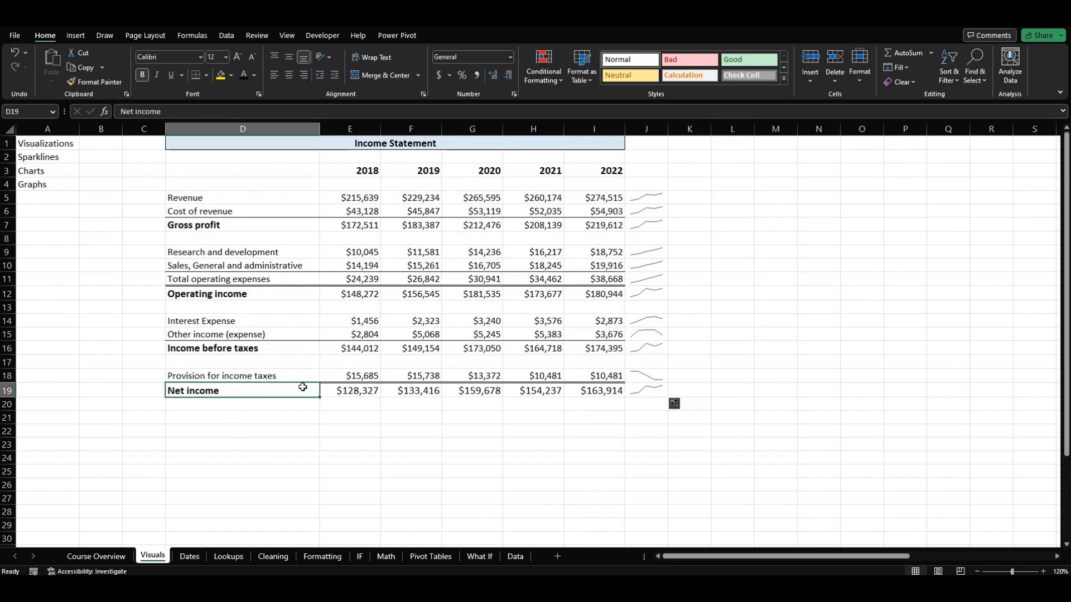
left_click(650, 395)
left_click(642, 415)
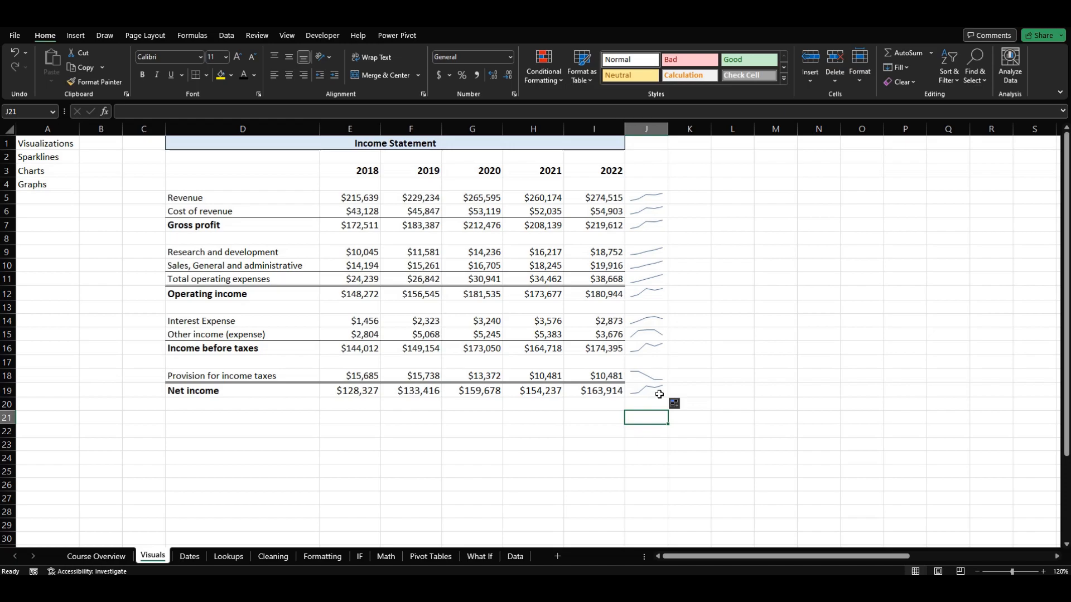
left_click(637, 334)
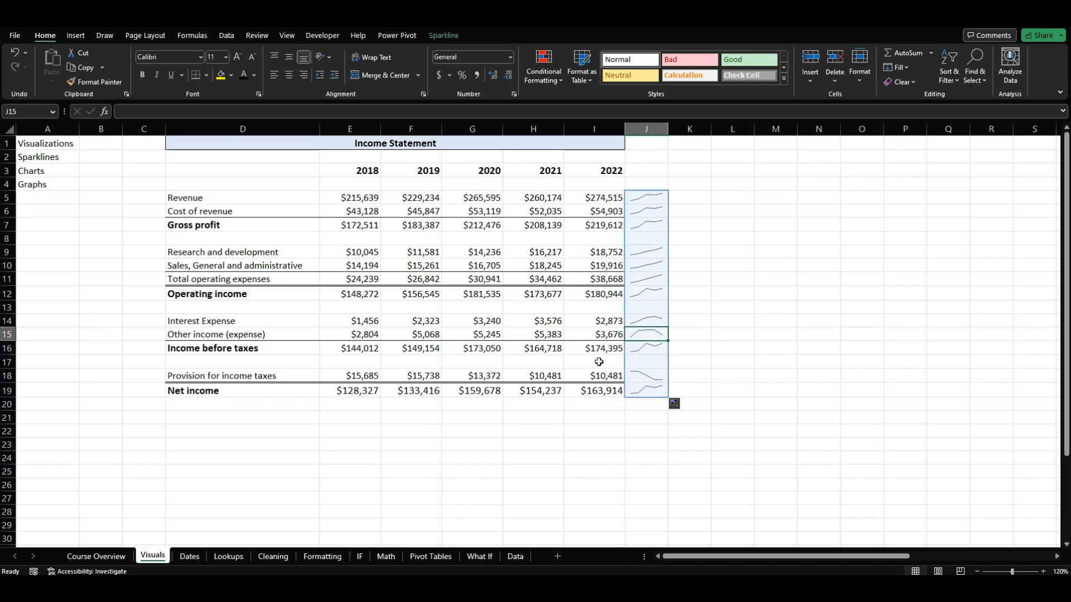
left_click(639, 352)
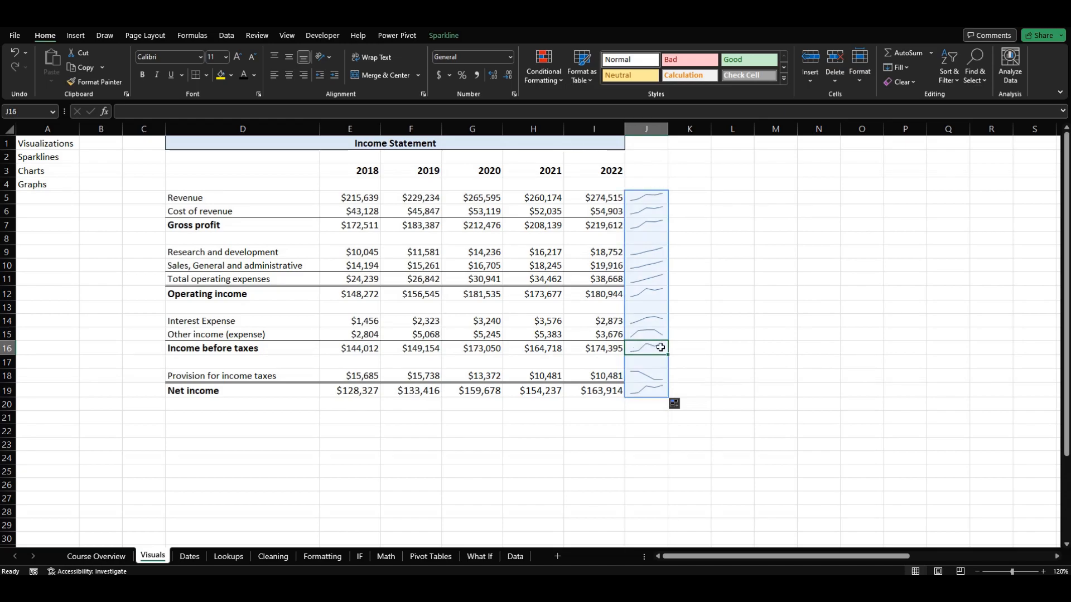
left_click(646, 323)
left_click(720, 319)
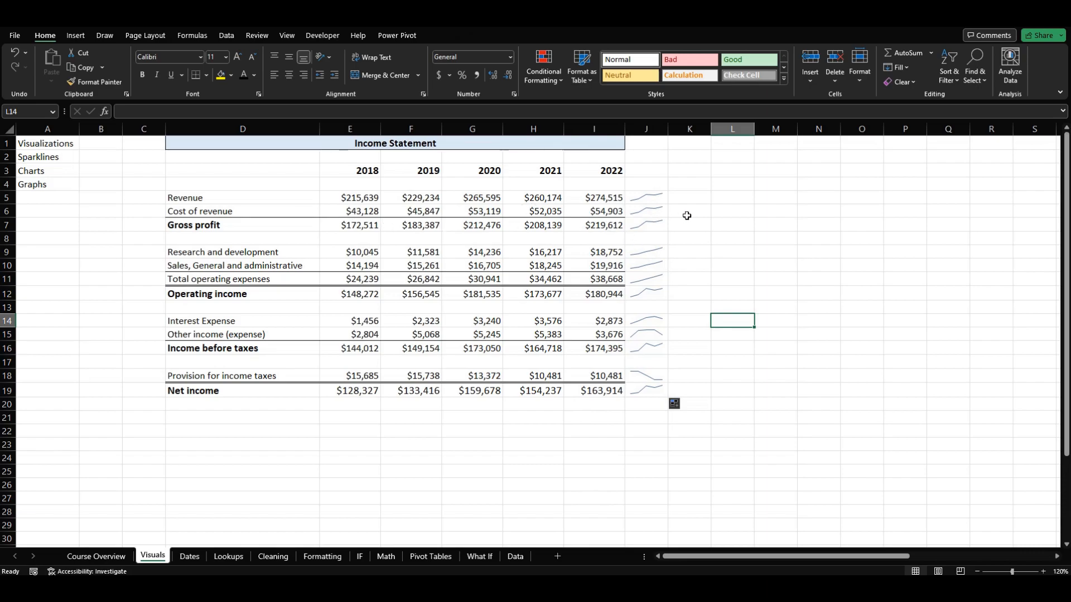
left_click(722, 225)
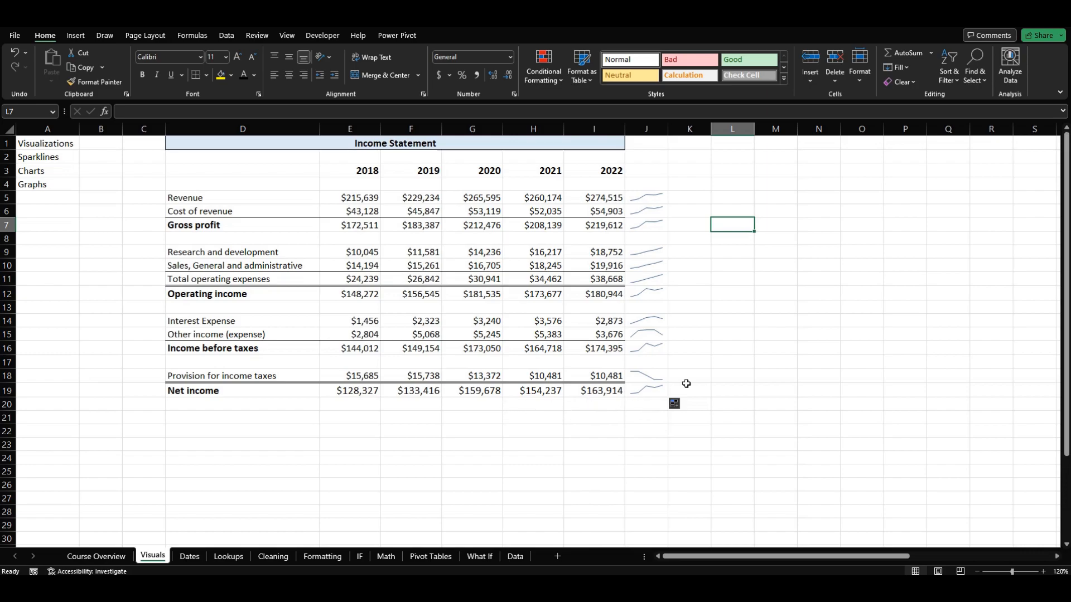
left_click(691, 373)
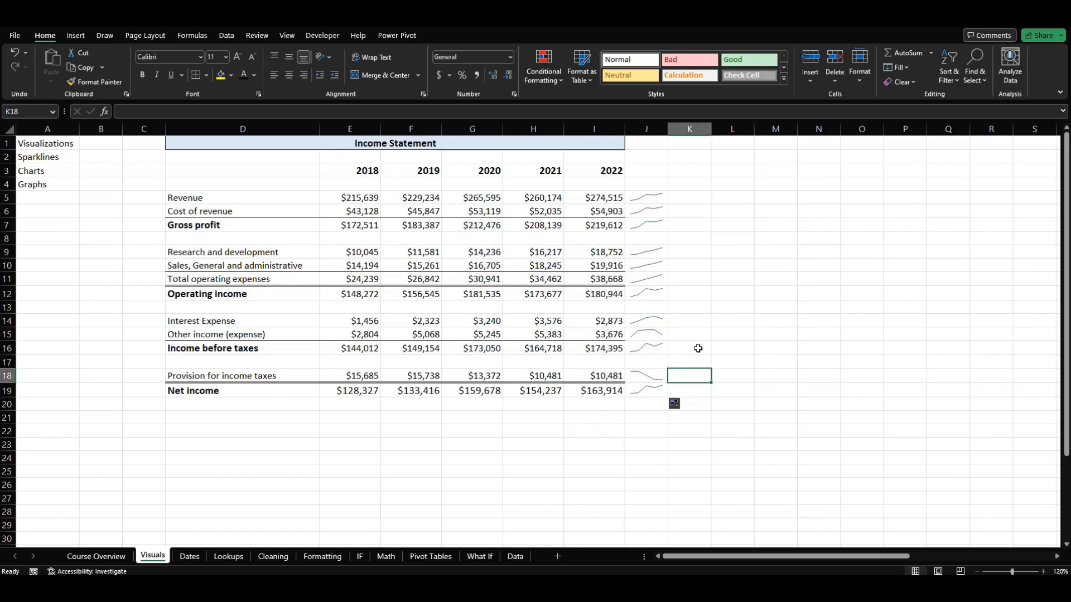
- Apply a gray preset style to the sparkline group in J5:J19 and set the sparkline color to red
left_click(654, 201)
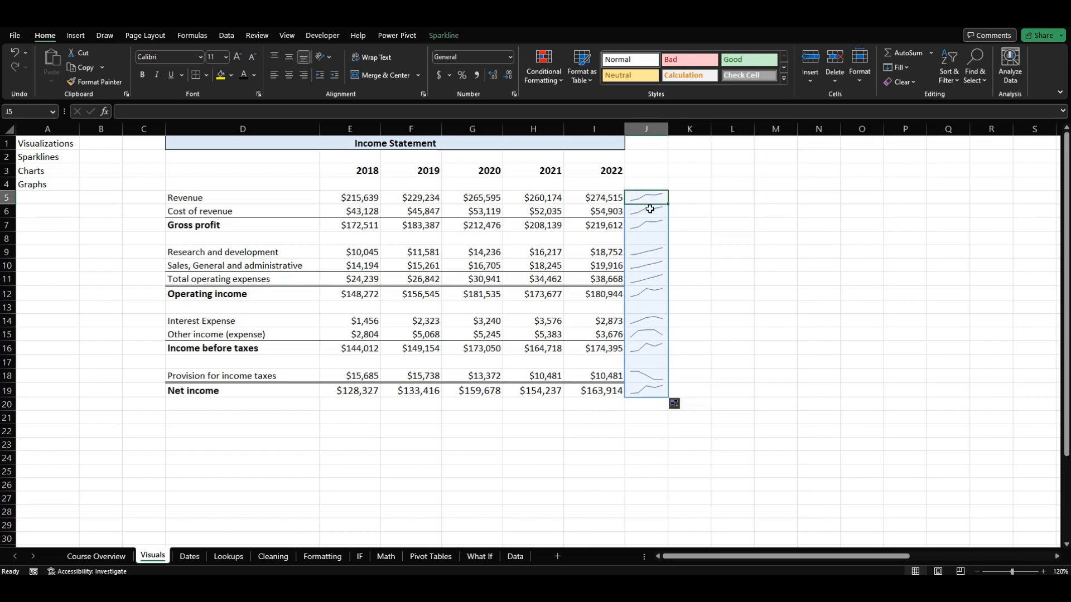
left_click(444, 35)
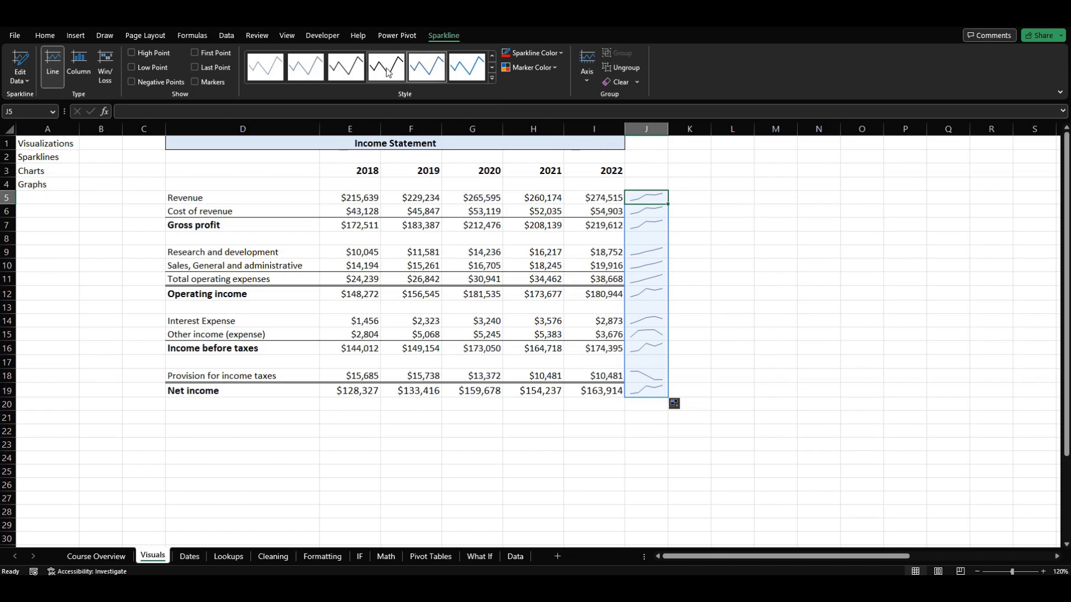
left_click(317, 70)
left_click(559, 53)
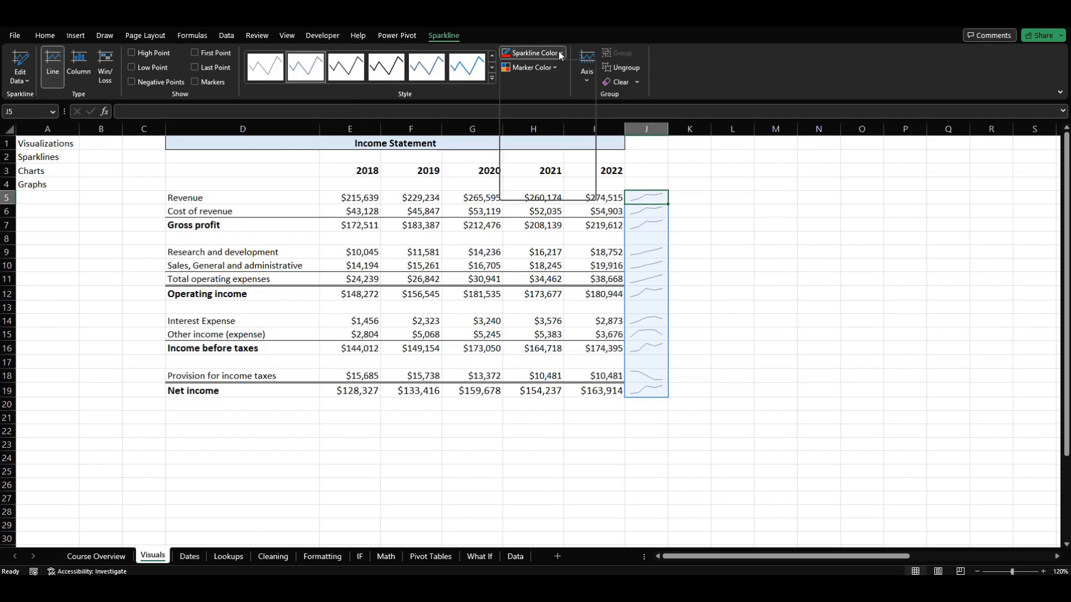
left_click(513, 159)
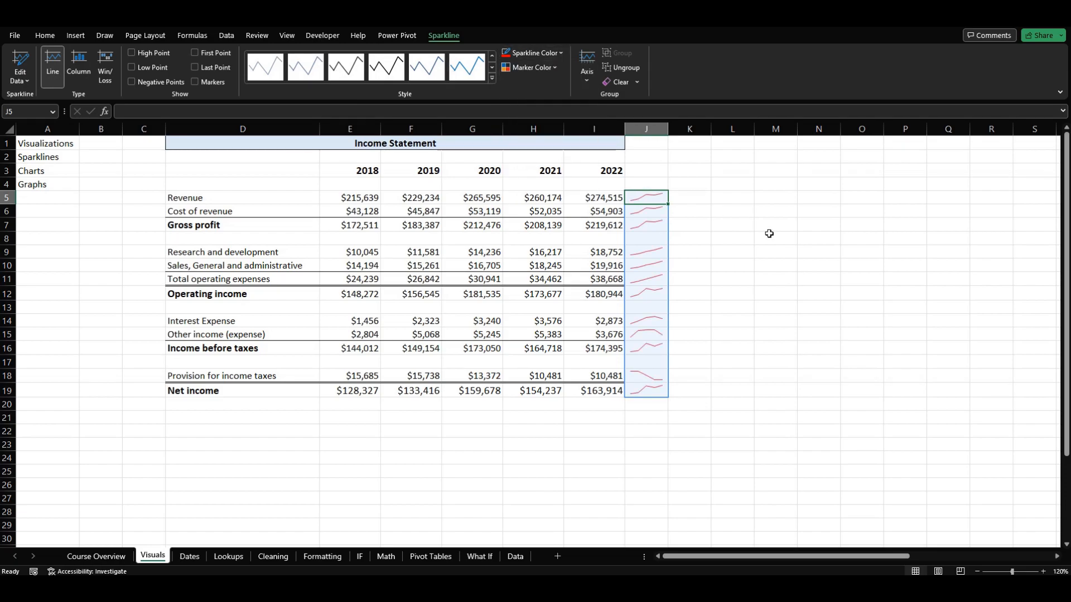
left_click(763, 237)
- Ungroup the sparklines in J5:J19 so each one can be formatted separately
left_click(653, 209)
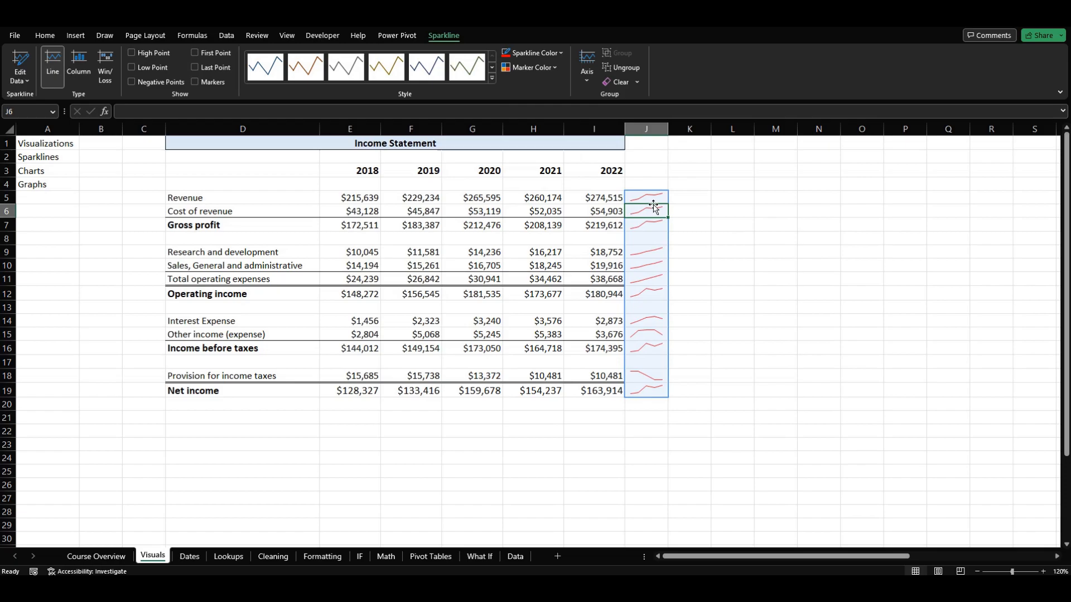
left_click(651, 200)
left_click_drag(650, 202, 638, 393)
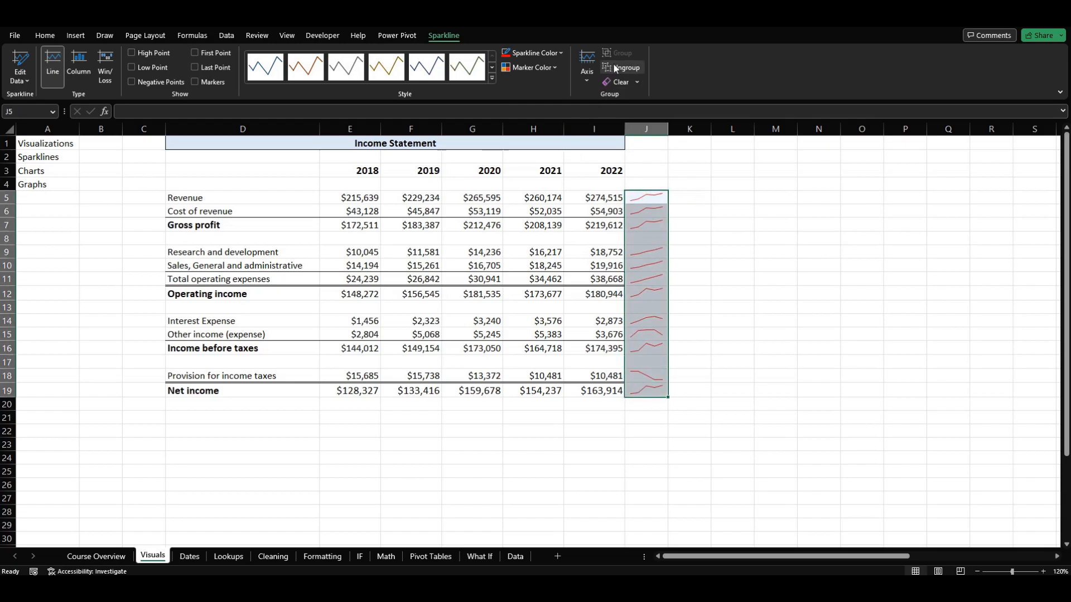
left_click(671, 290)
- Set the color of the research and development sparkline in J9 to black
left_click(645, 252)
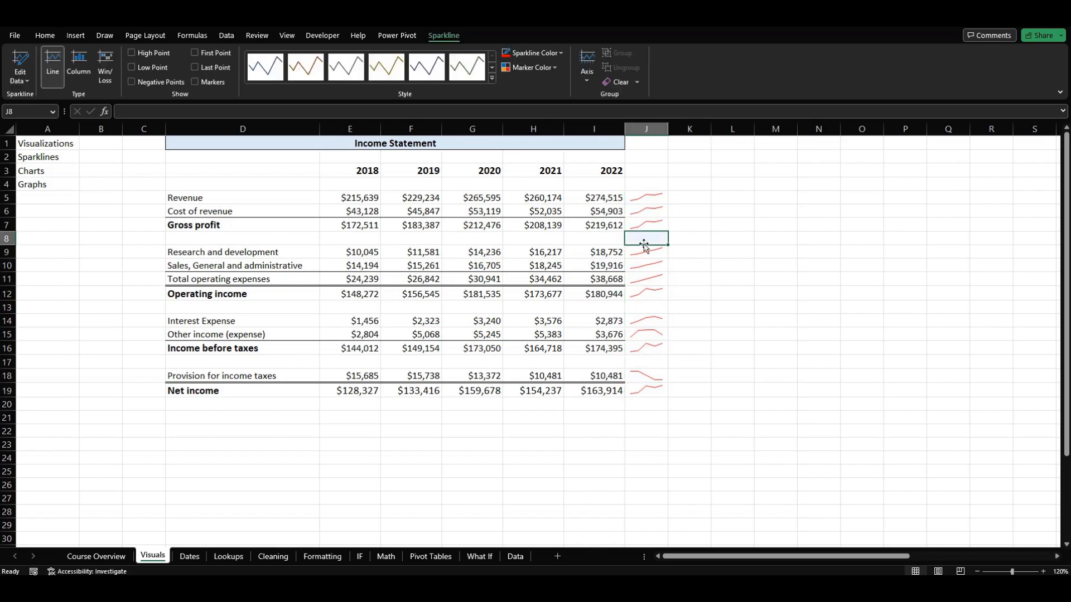
left_click(560, 54)
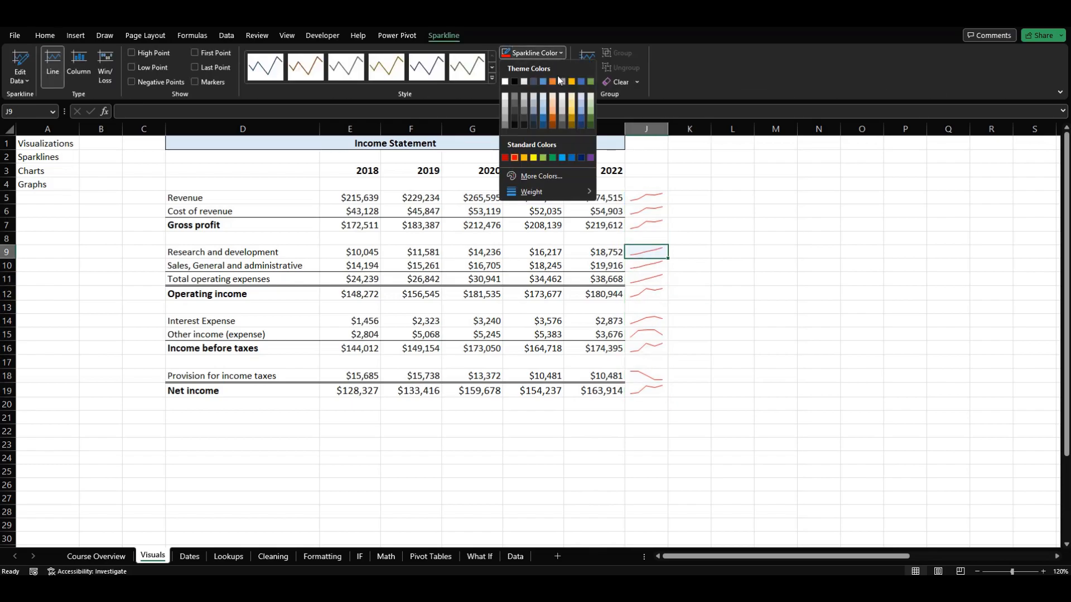
left_click(513, 82)
left_click(747, 238)
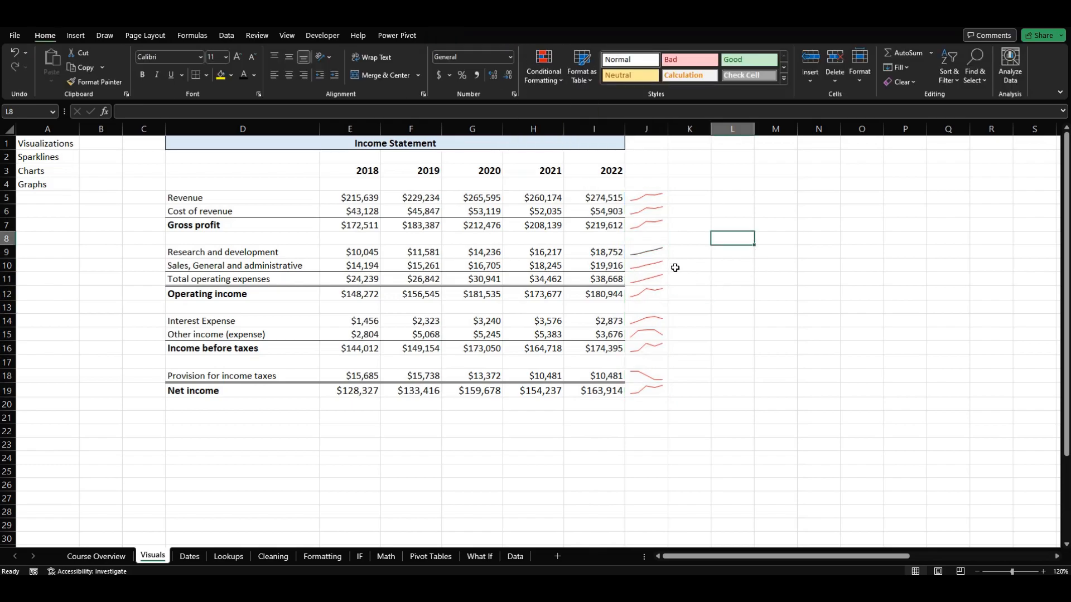
- Try a pale theme green and a standard light green on the revenue sparkline in J5
left_click(648, 196)
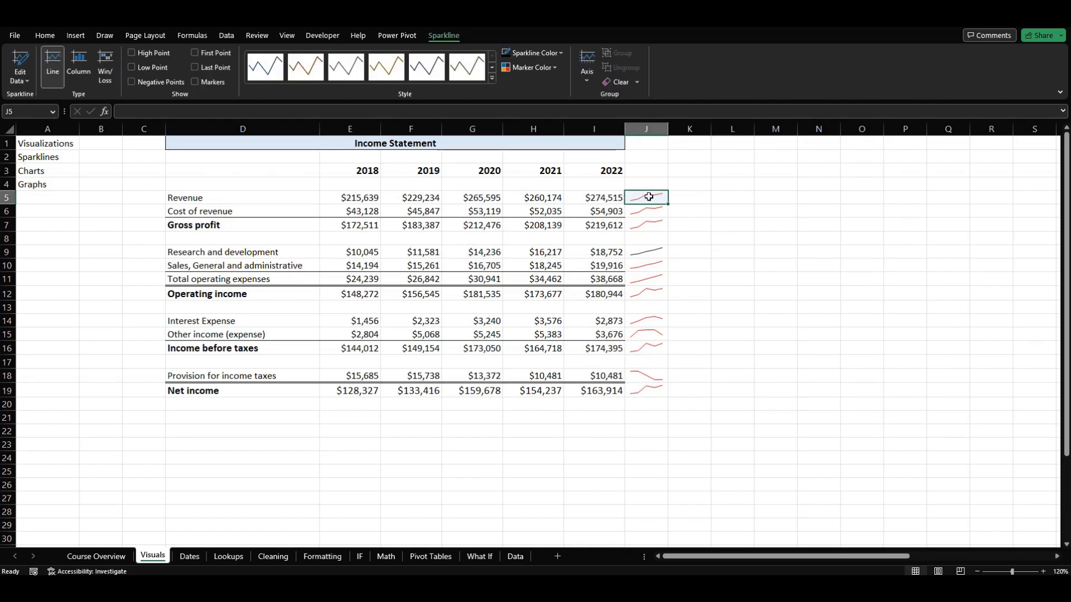
left_click(560, 53)
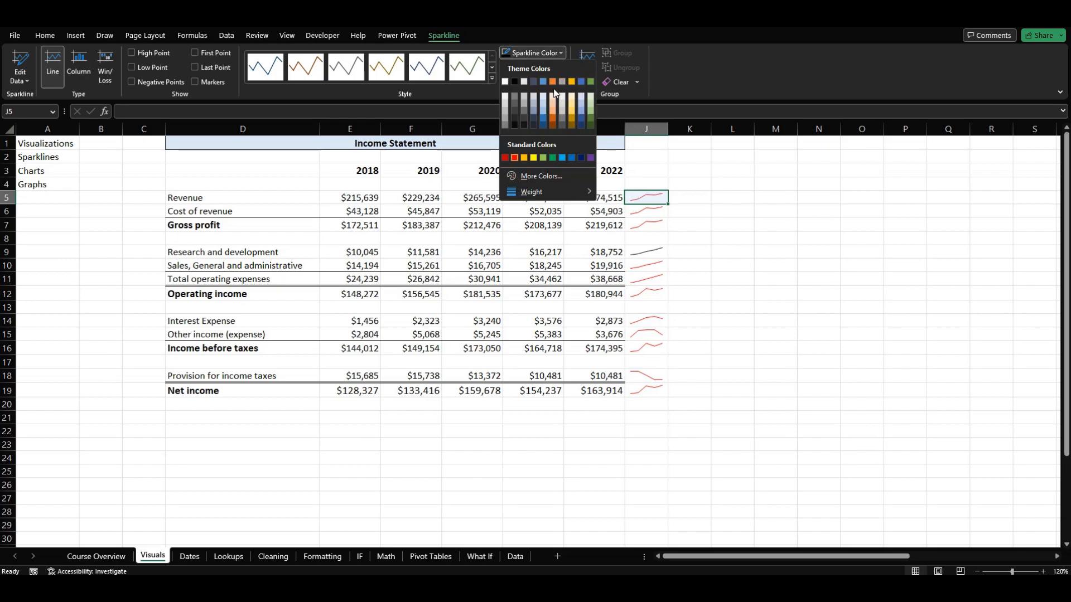
left_click(591, 109)
left_click(707, 183)
left_click(641, 198)
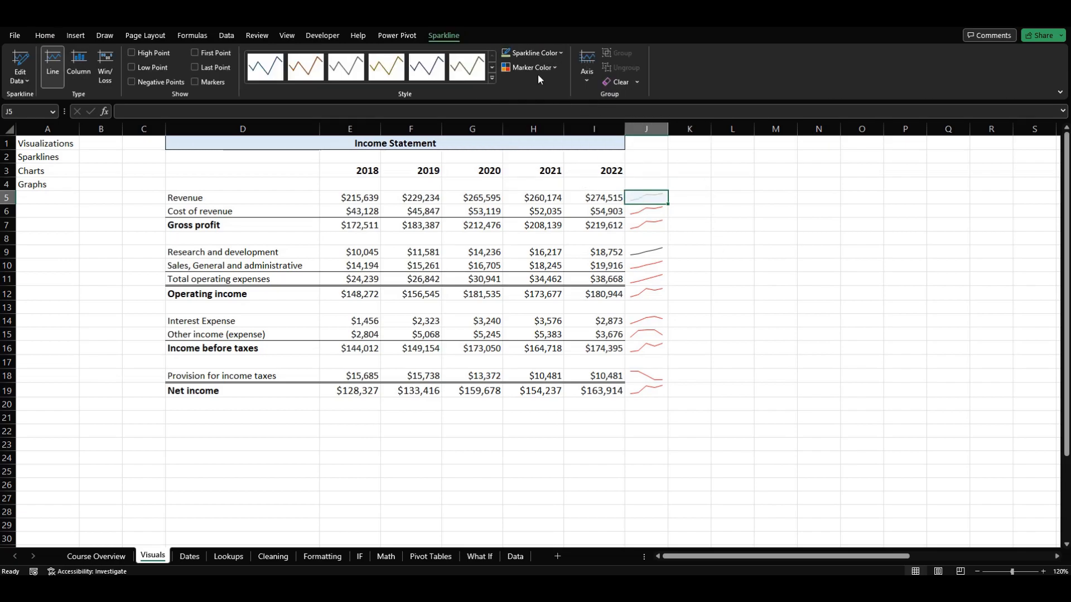
left_click(560, 54)
left_click(544, 159)
left_click(720, 211)
- Set the revenue sparkline's color to the standard green
left_click(625, 196)
left_click(544, 54)
left_click(552, 161)
left_click(735, 182)
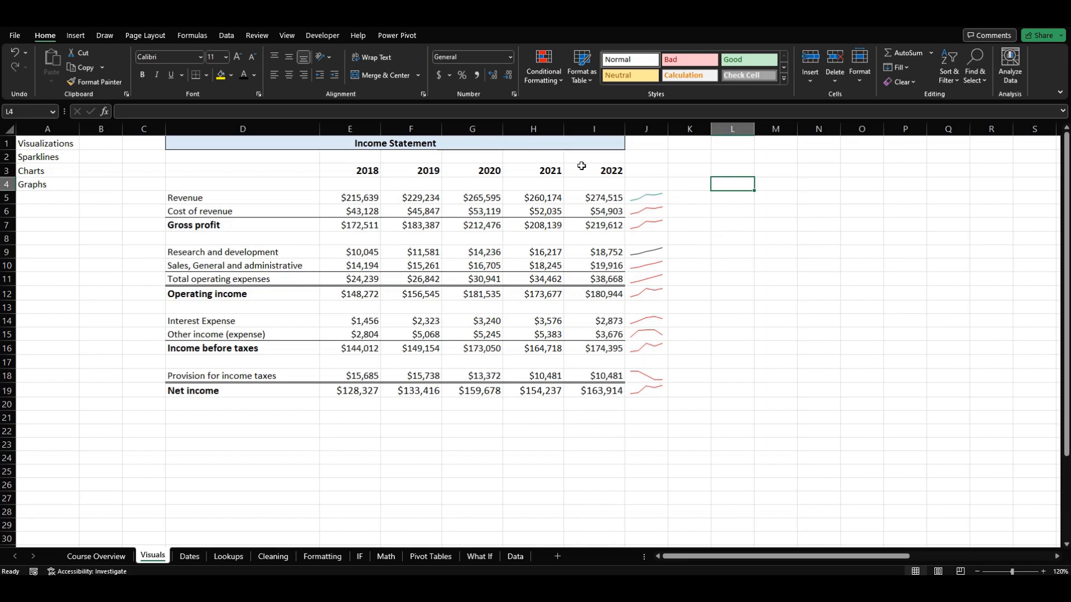
- Show markers at the data points of the revenue sparkline in J5
left_click(633, 196)
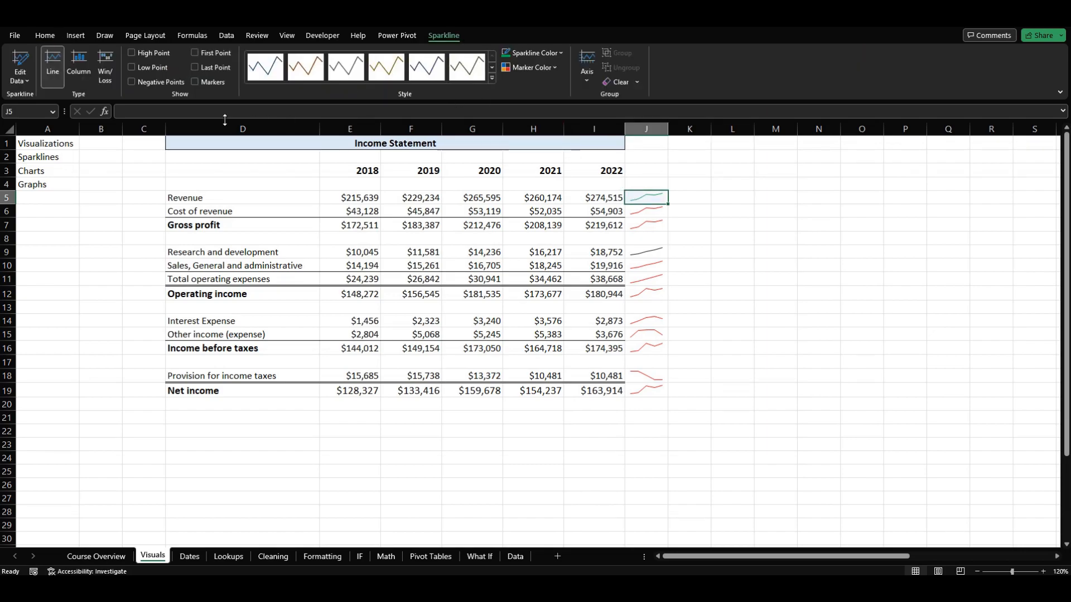
left_click(195, 81)
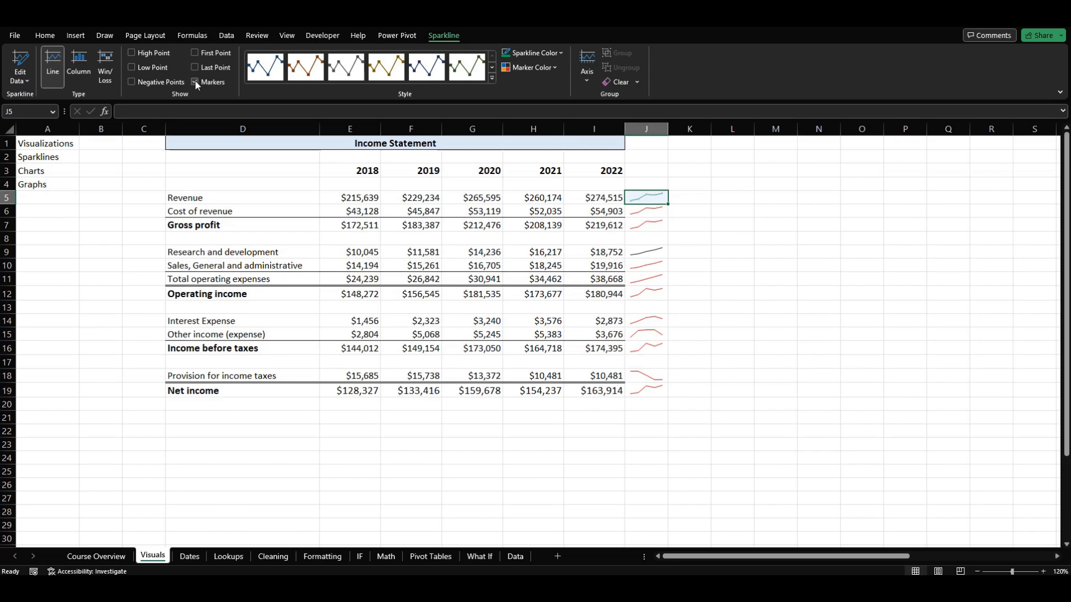
left_click(1043, 571)
left_click(1043, 571)
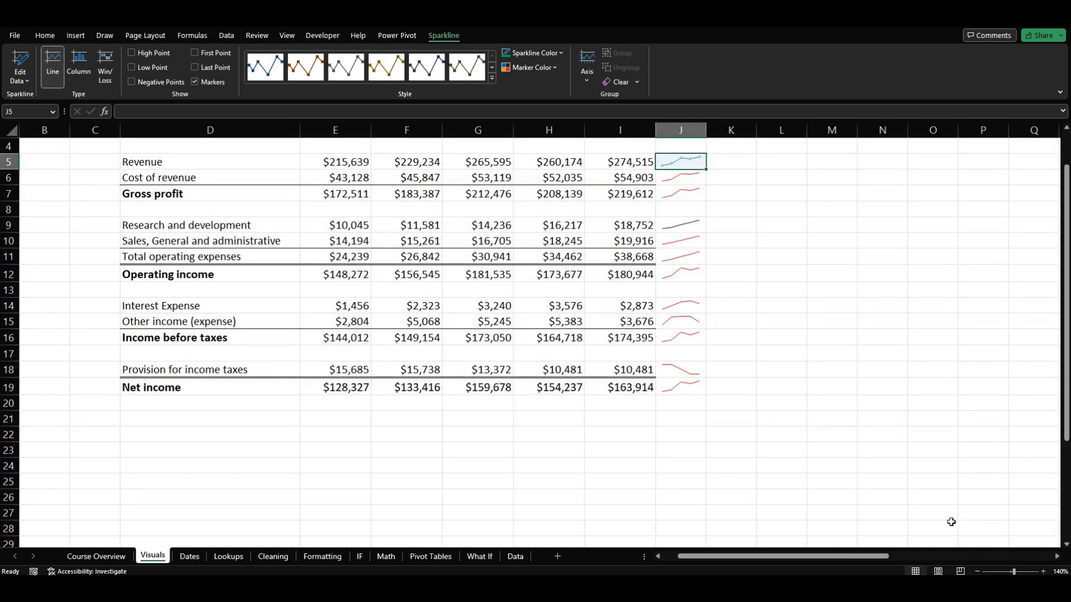
scroll(956, 525, "up", 1)
left_click_drag(842, 556, 828, 563)
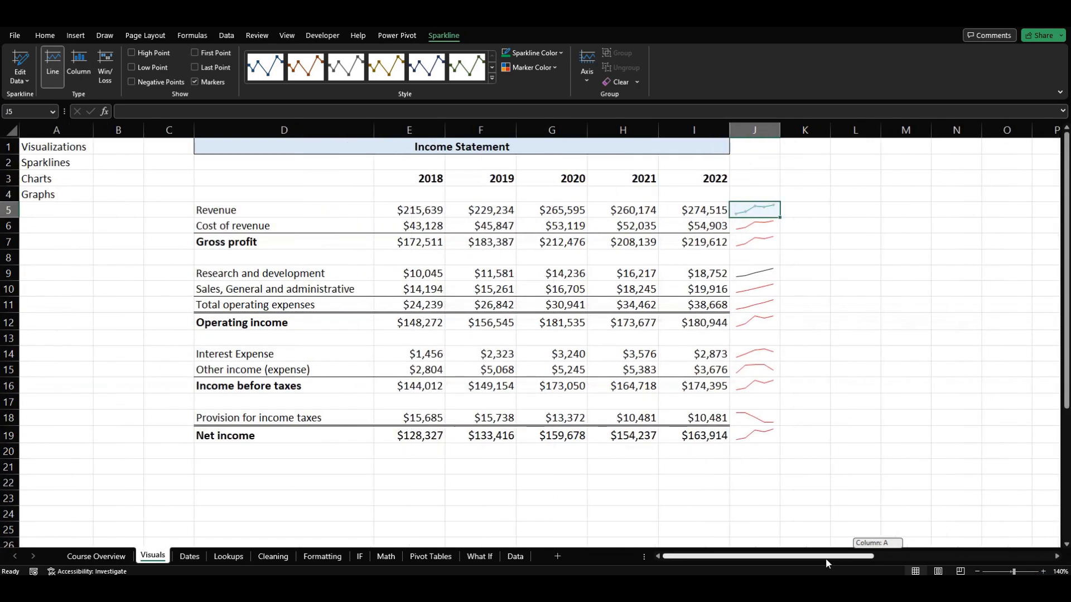
- Try first and last point markers, then high and low point markers, on the revenue sparkline in J5
left_click(815, 275)
left_click(745, 218)
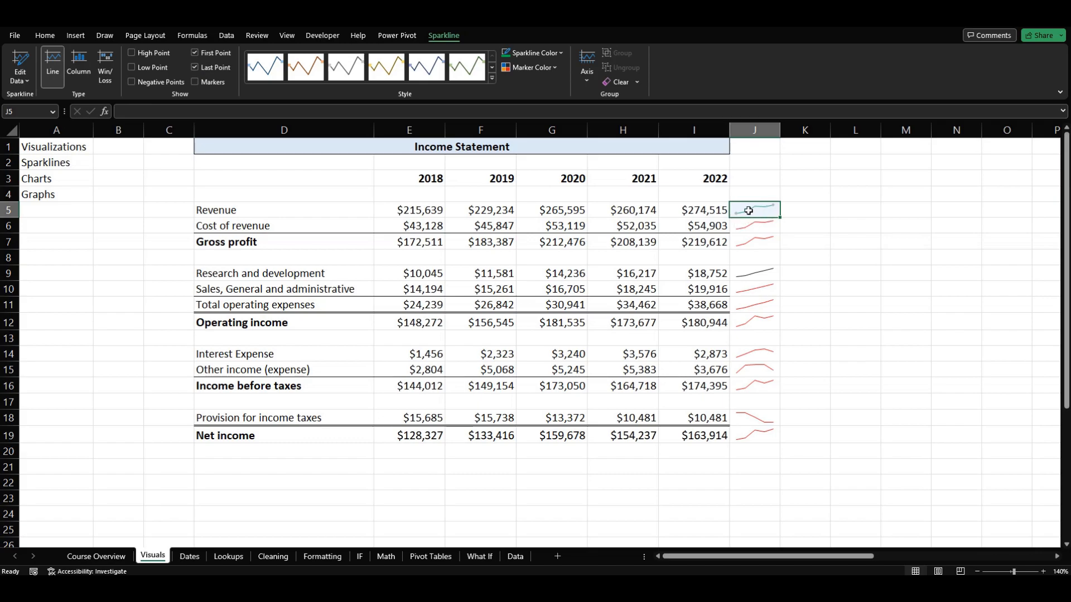
left_click(210, 55)
left_click(841, 273)
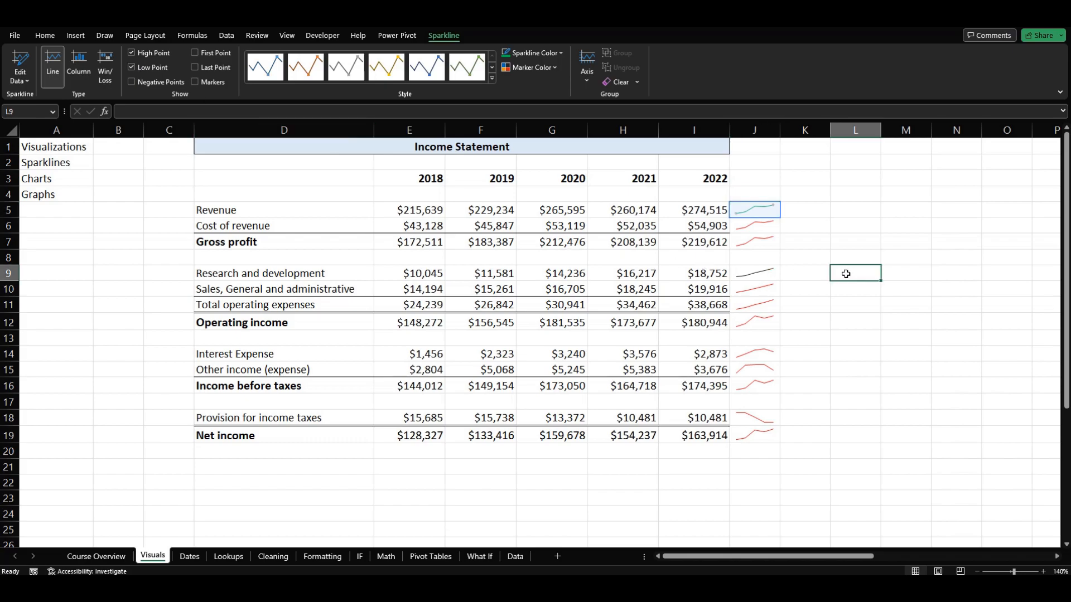
left_click(778, 211)
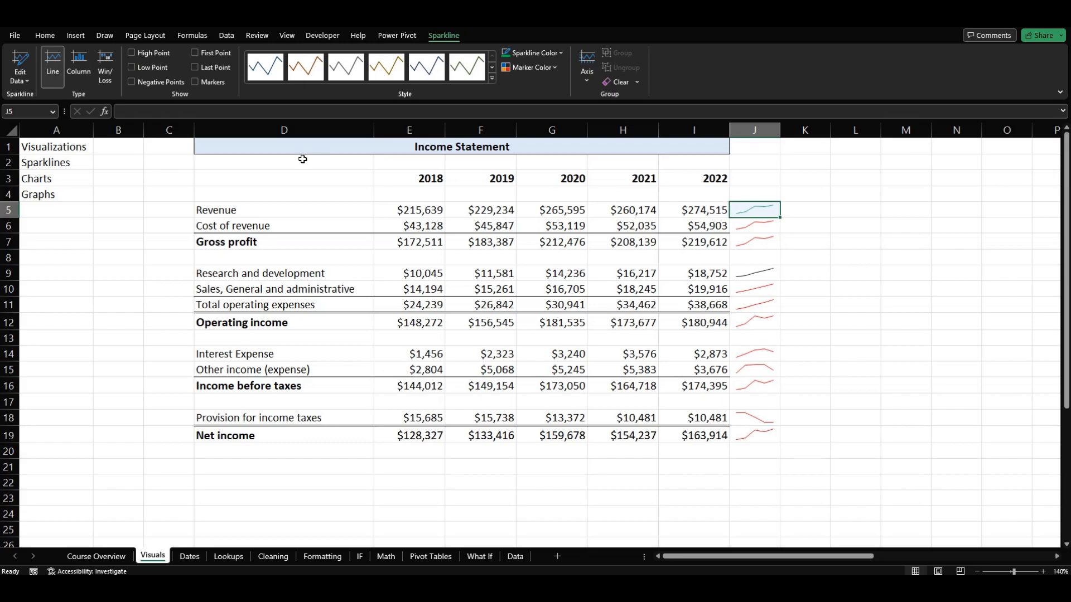
- Change the revenue sparkline in J5 to the column type, try the win/loss type, and restore columns
left_click(78, 66)
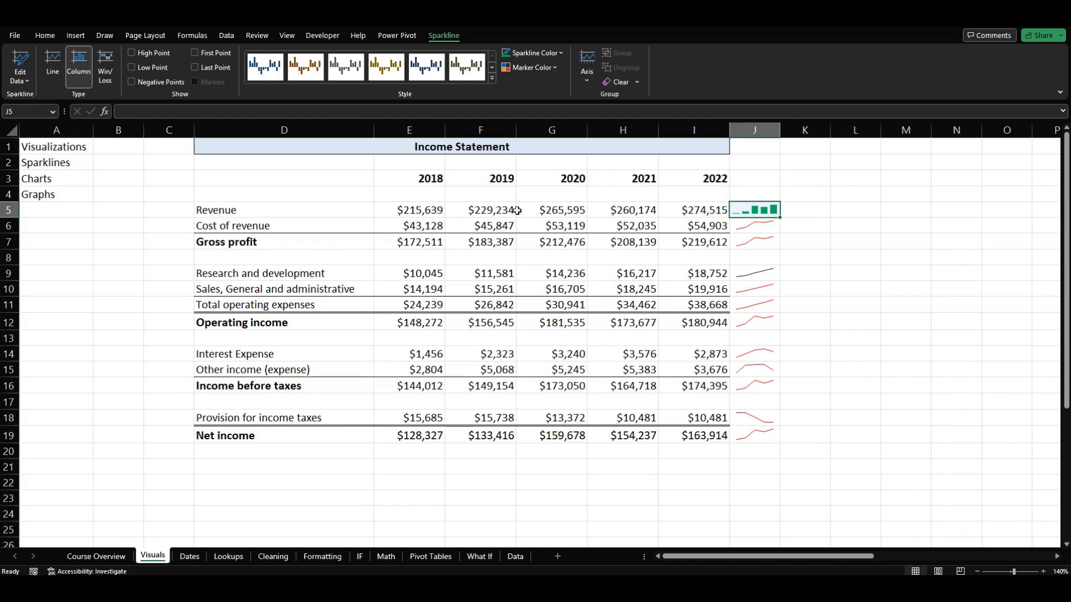
left_click(822, 245)
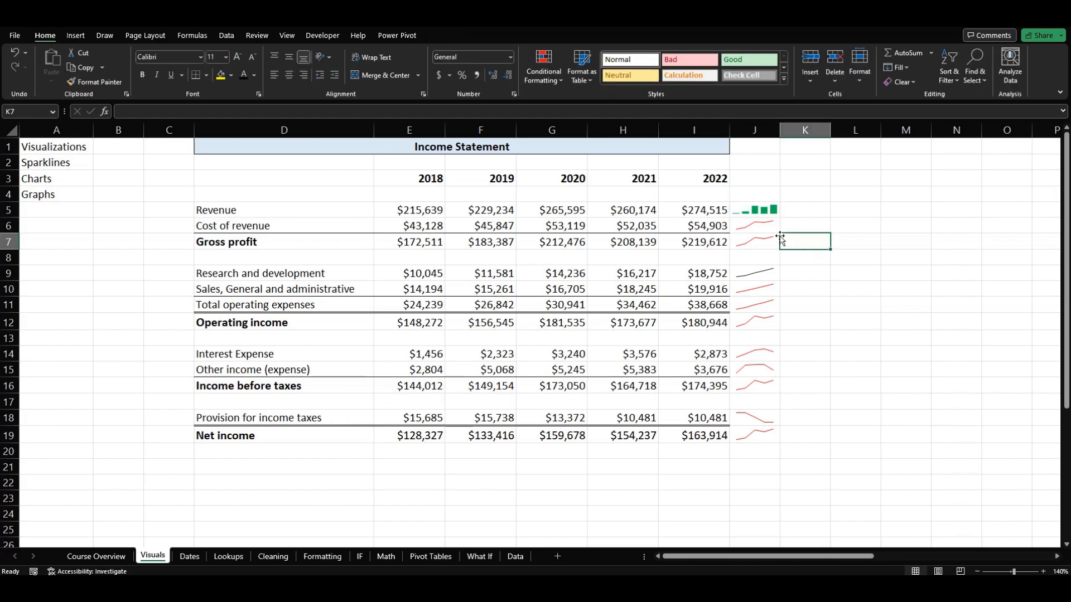
left_click(759, 215)
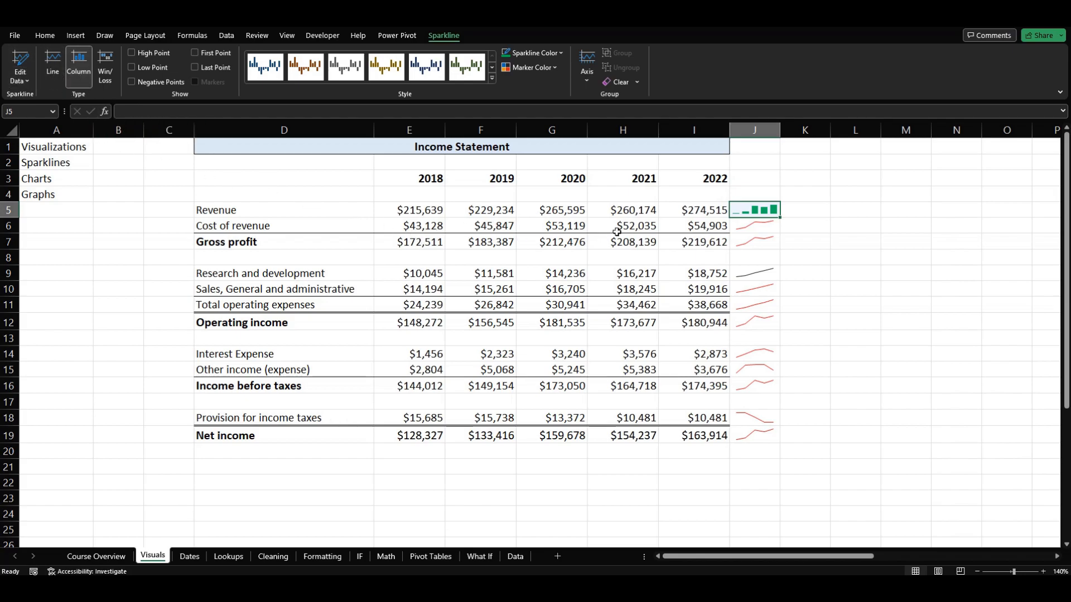
left_click(104, 80)
left_click(74, 74)
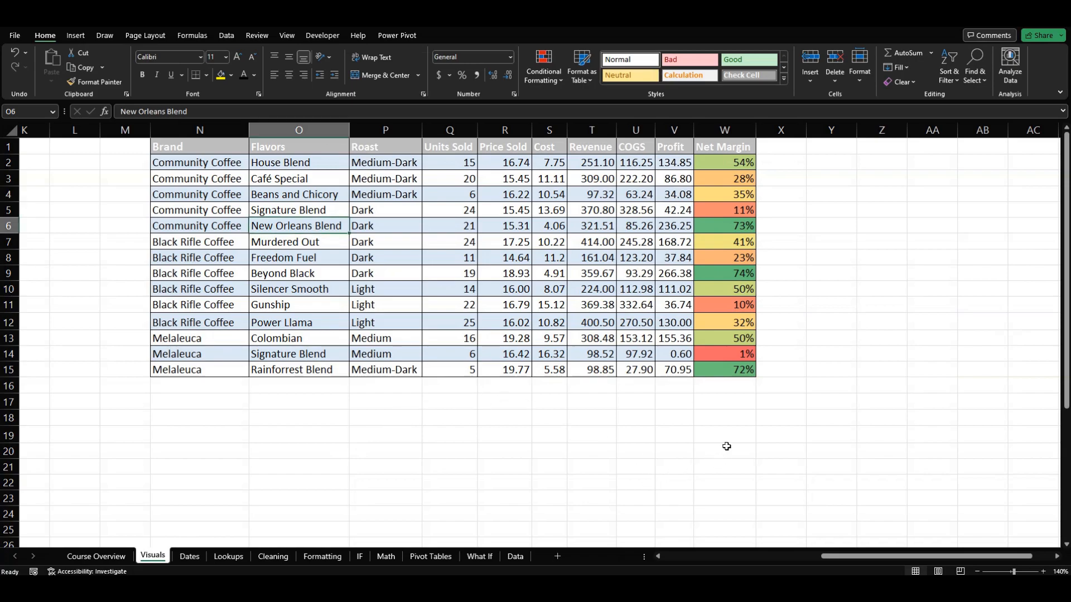
- Compare the recommended charts for the coffee sales table and insert the Sum of Profit by Roast clustered column chart
mouse_move(835, 560)
left_mouse_down()
mouse_move(862, 562)
mouse_move(837, 561)
left_mouse_up()
left_click(237, 204)
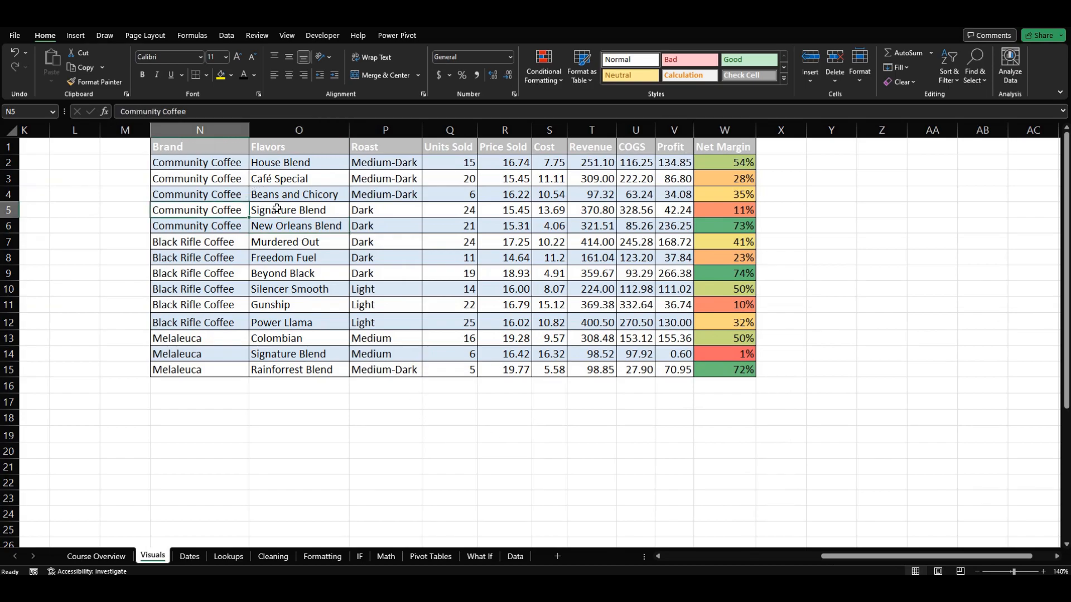
left_click(76, 37)
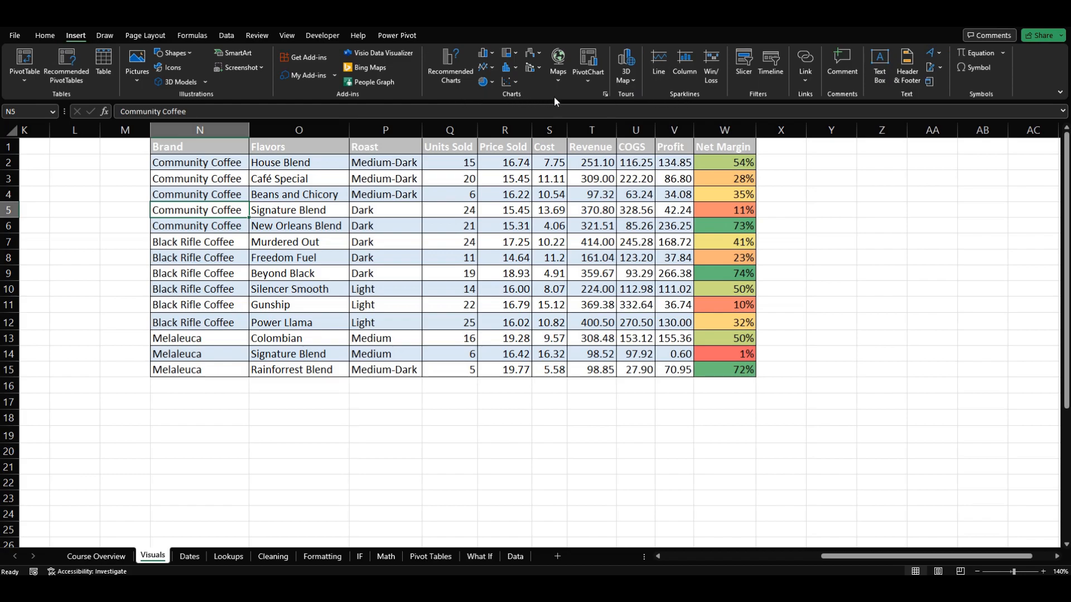
left_click(454, 71)
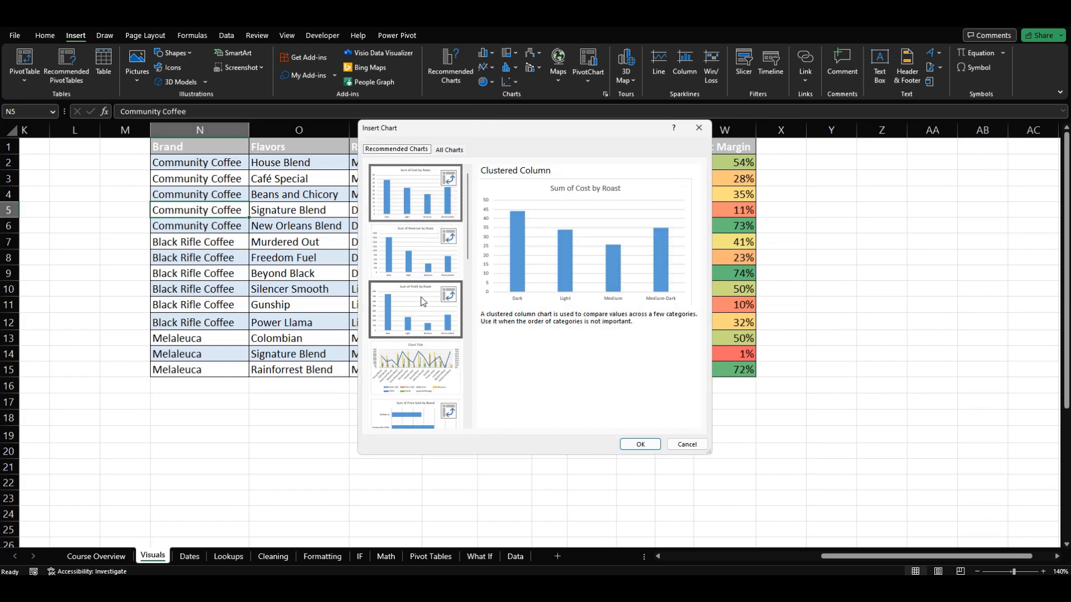
left_click(427, 262)
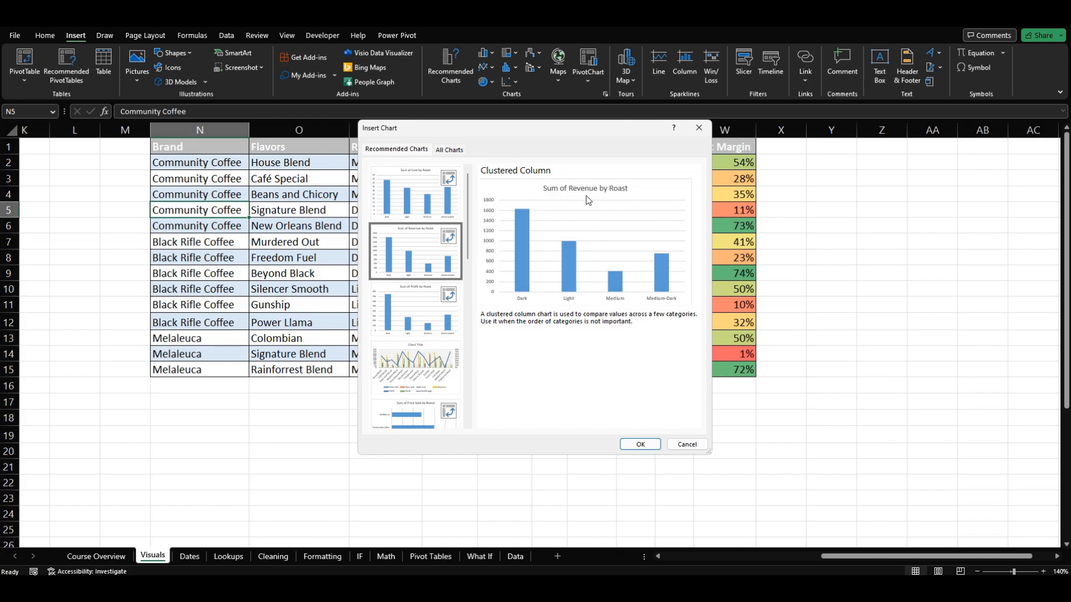
left_click(428, 195)
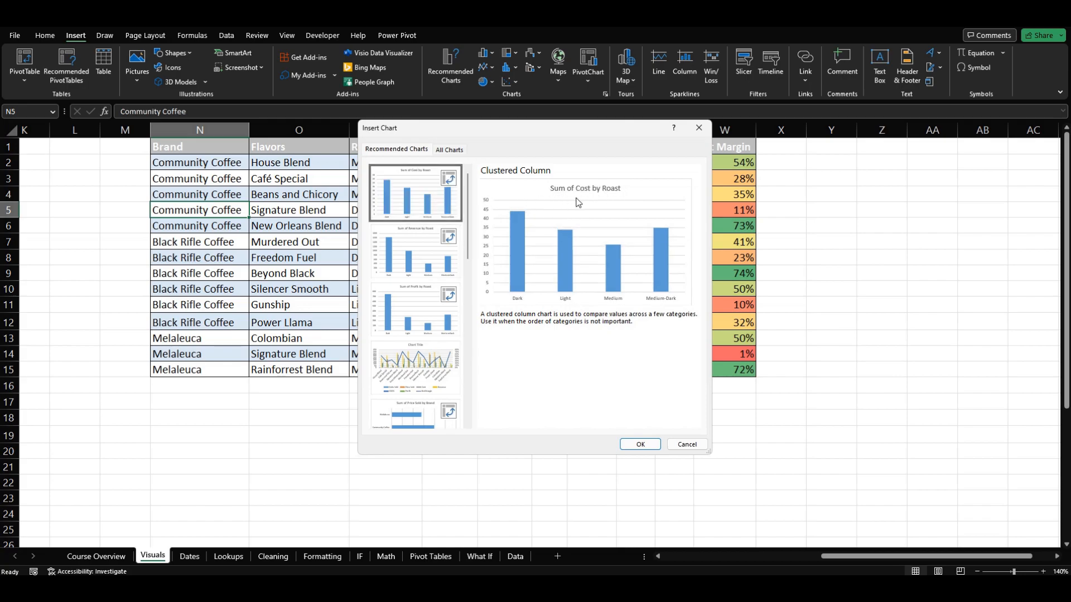
left_click(416, 310)
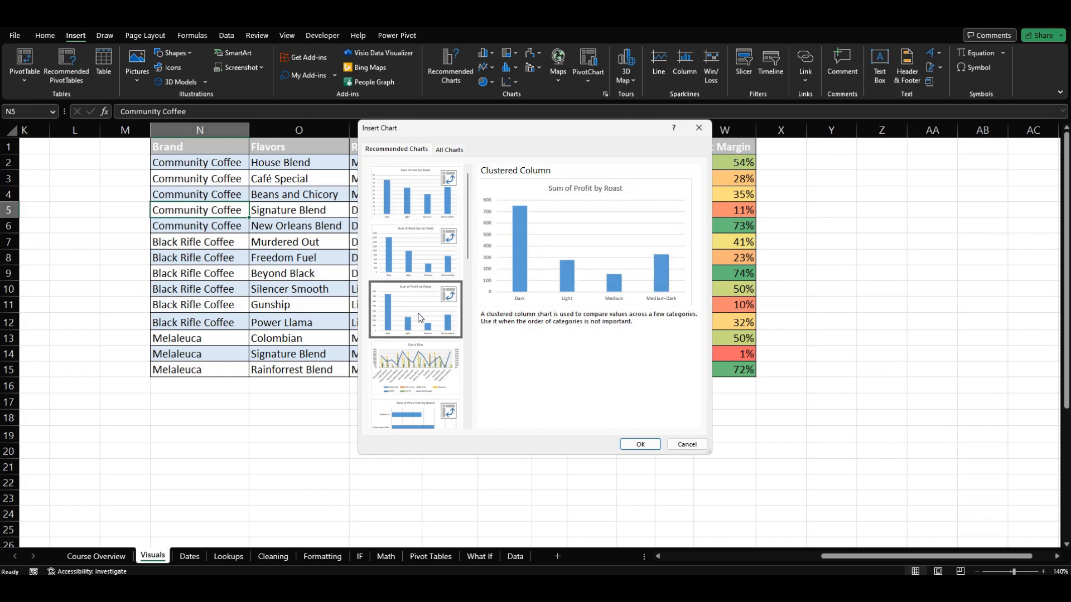
left_click(640, 444)
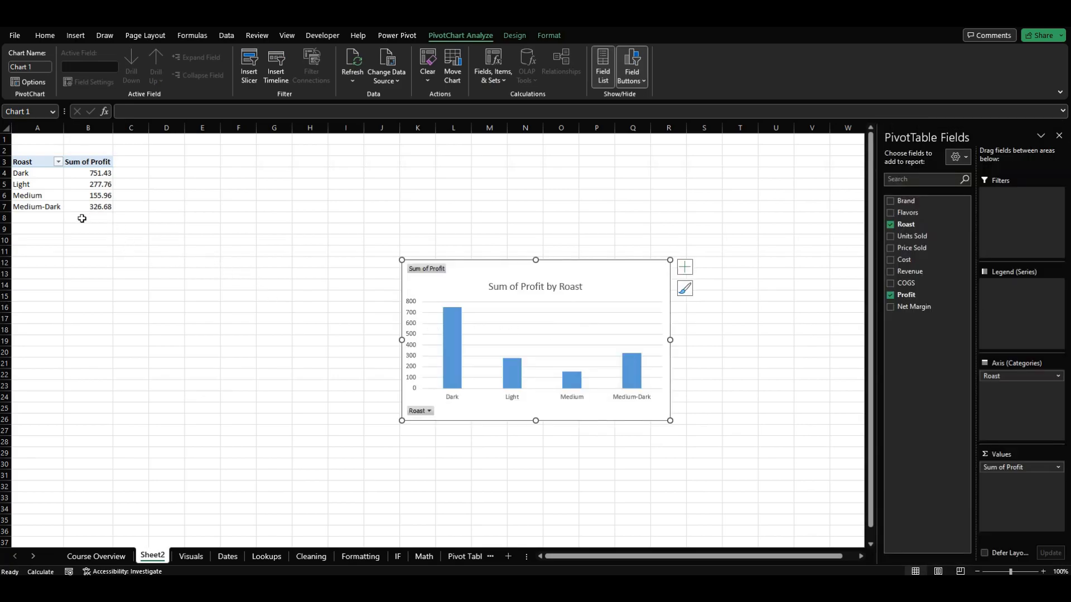
- Check the profit by roast PivotTable and chart, and delete the Sheet2 worksheet that holds them
left_click(88, 192)
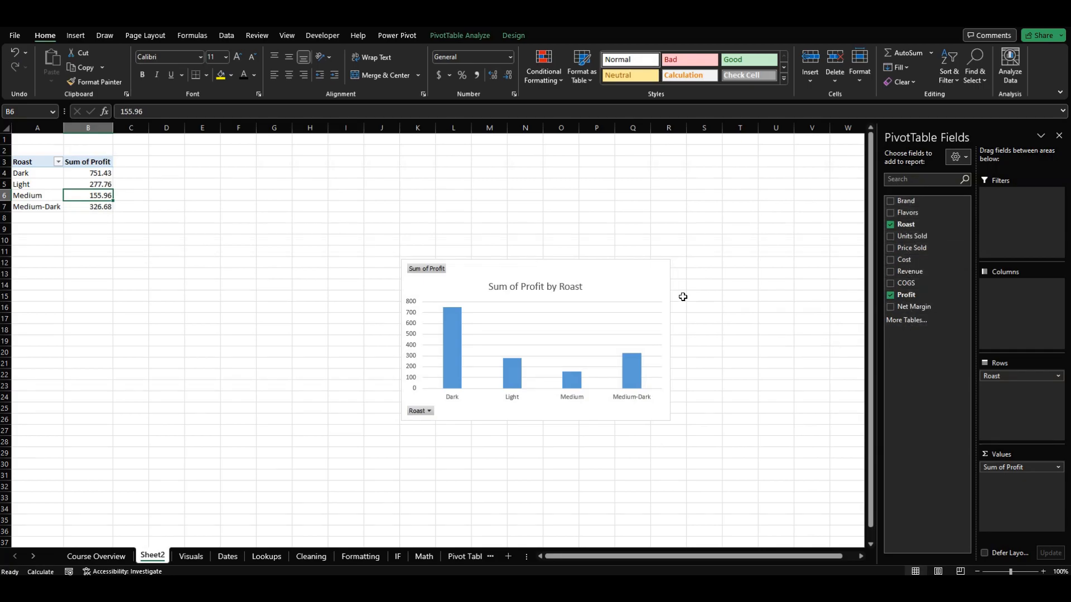
left_click(604, 278)
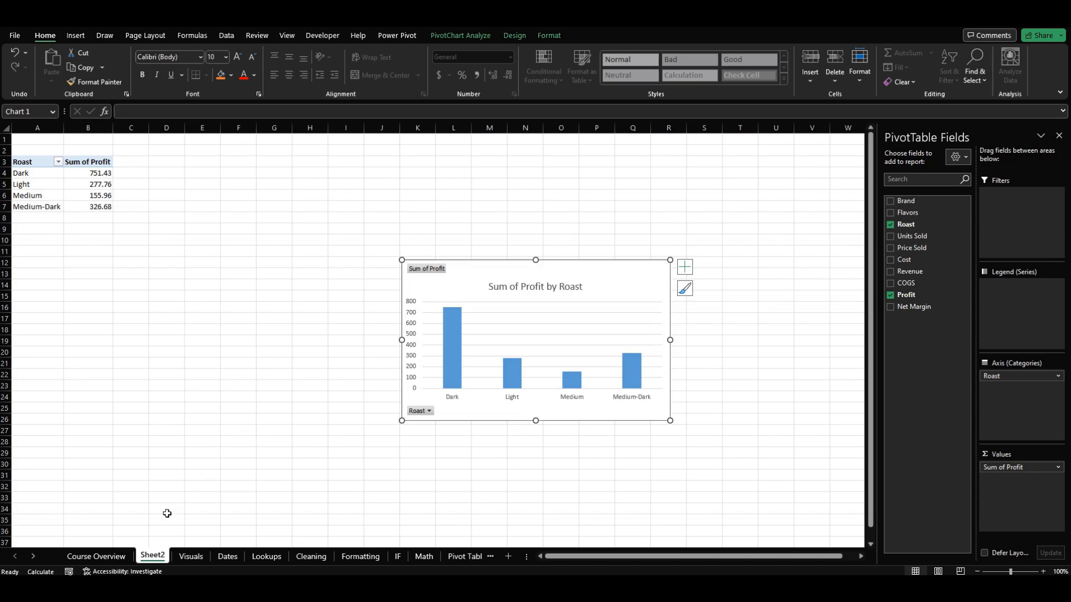
right_click(154, 556)
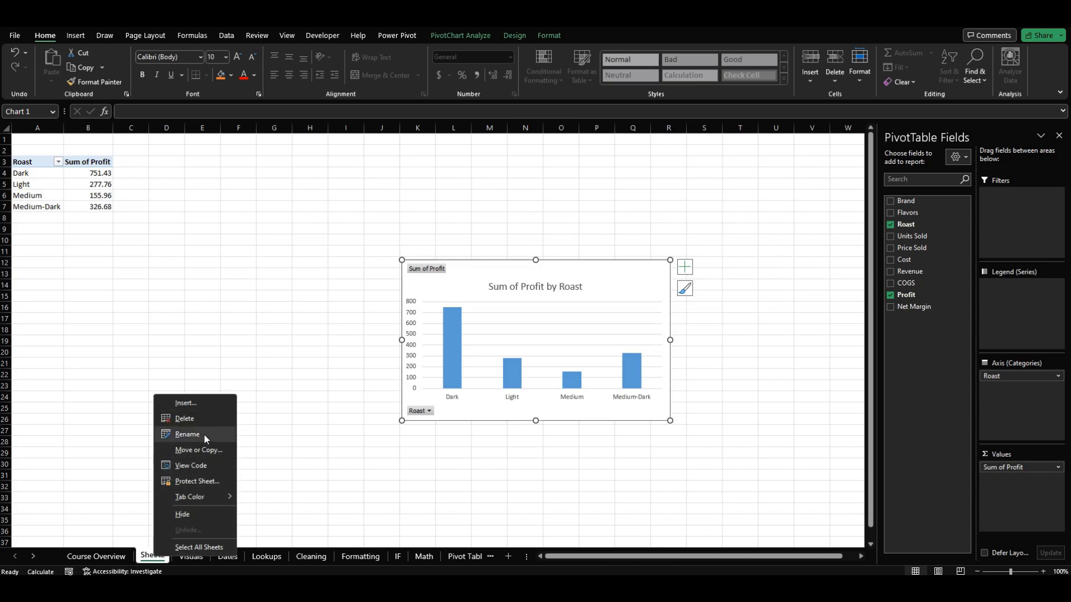
left_click(187, 418)
left_click(505, 328)
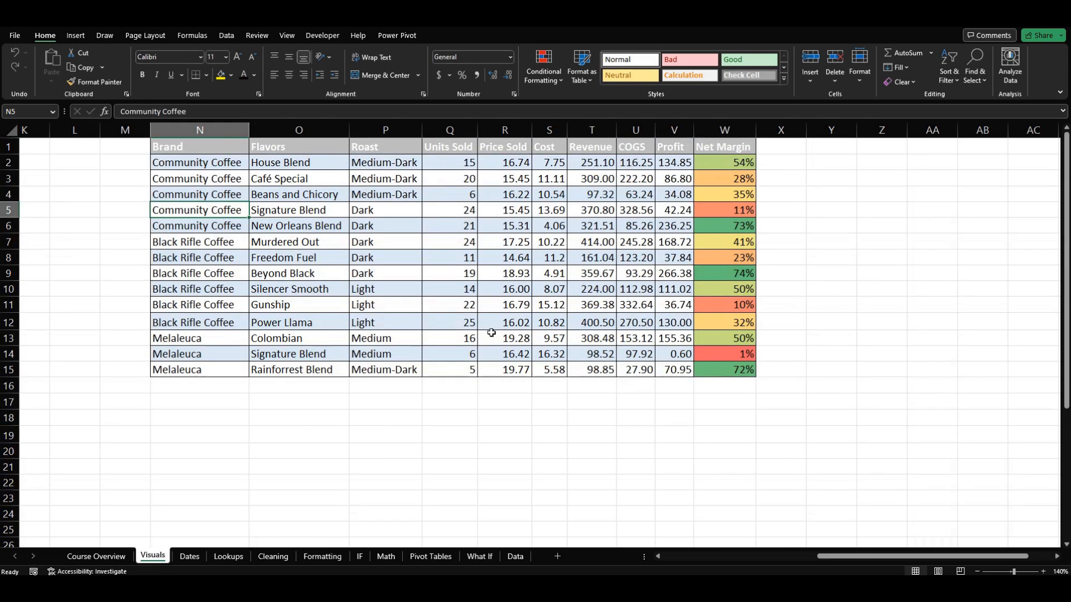
- Insert a 2-D clustered column chart from the coffee sales table on the Visuals sheet
left_click(572, 422)
left_click(395, 263)
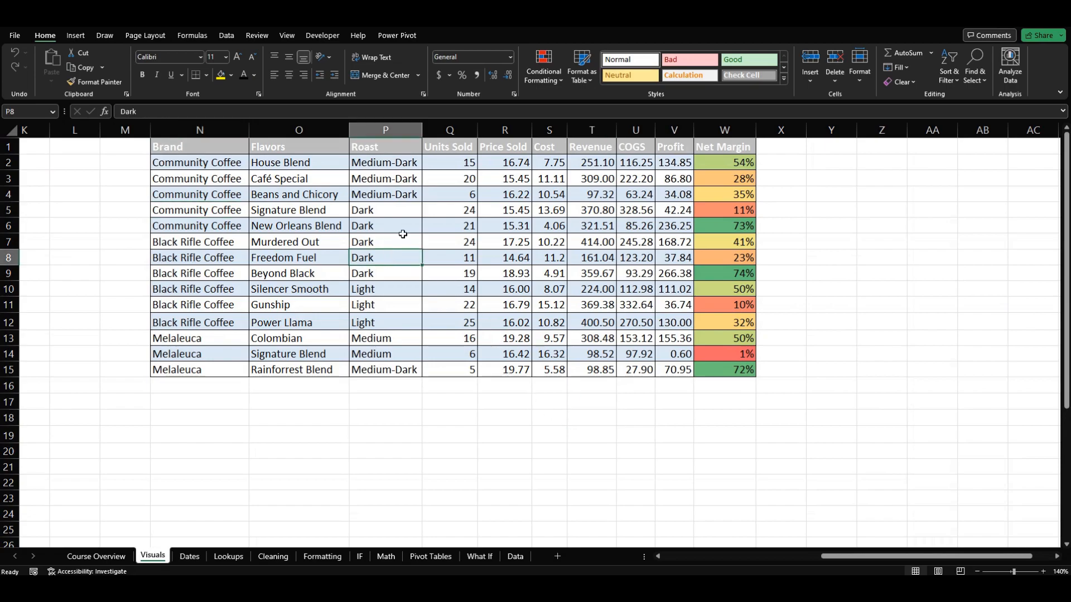
left_click(75, 35)
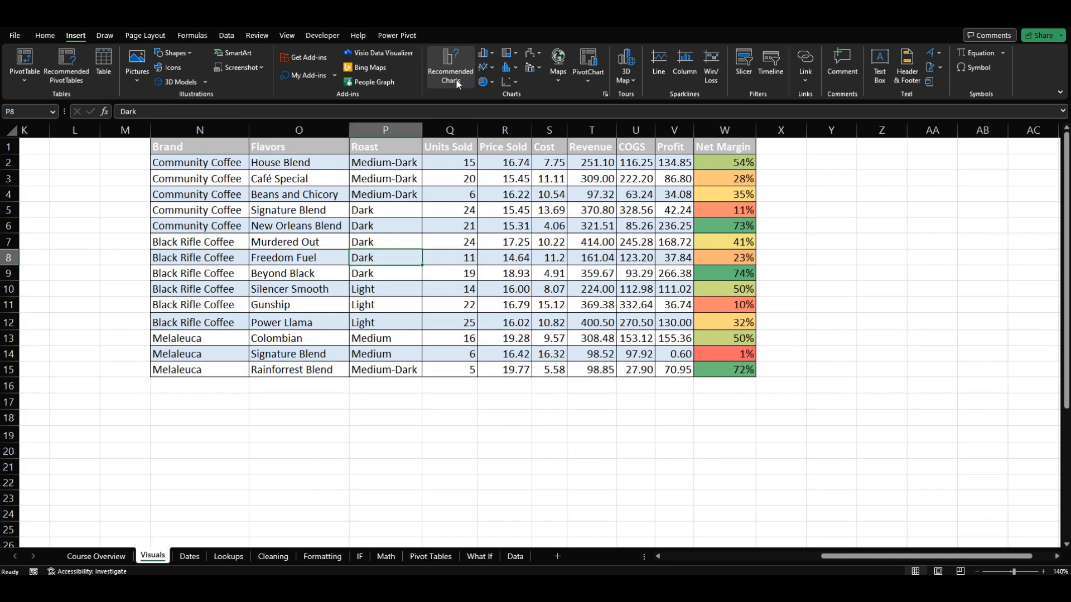
left_click(484, 54)
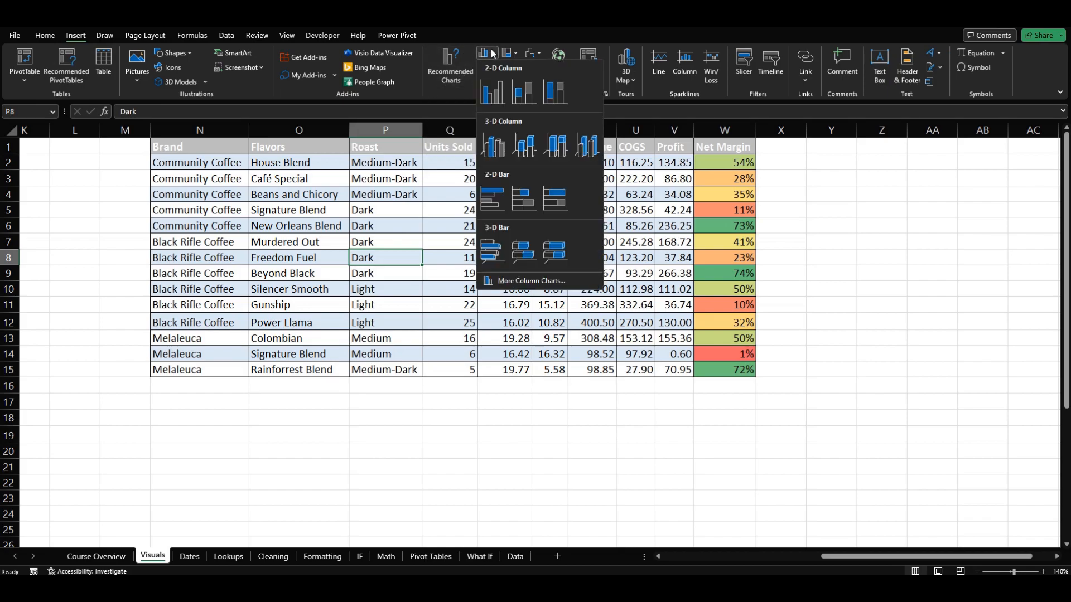
left_click(491, 89)
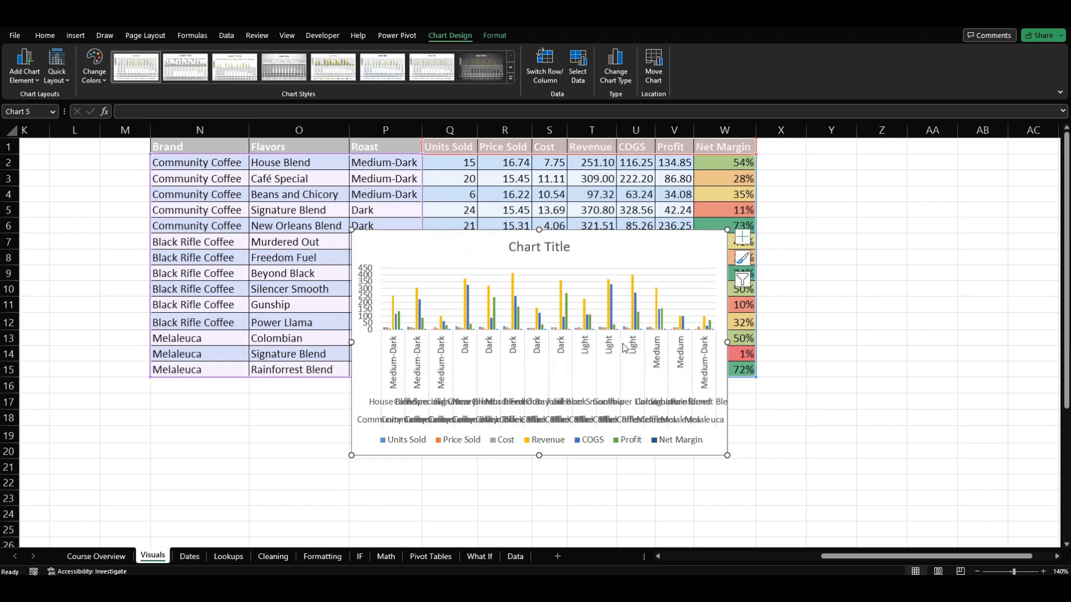
- Move the column chart to the empty cells beside the table's Net Margin column, starting around column X
left_click_drag(449, 260, 819, 284)
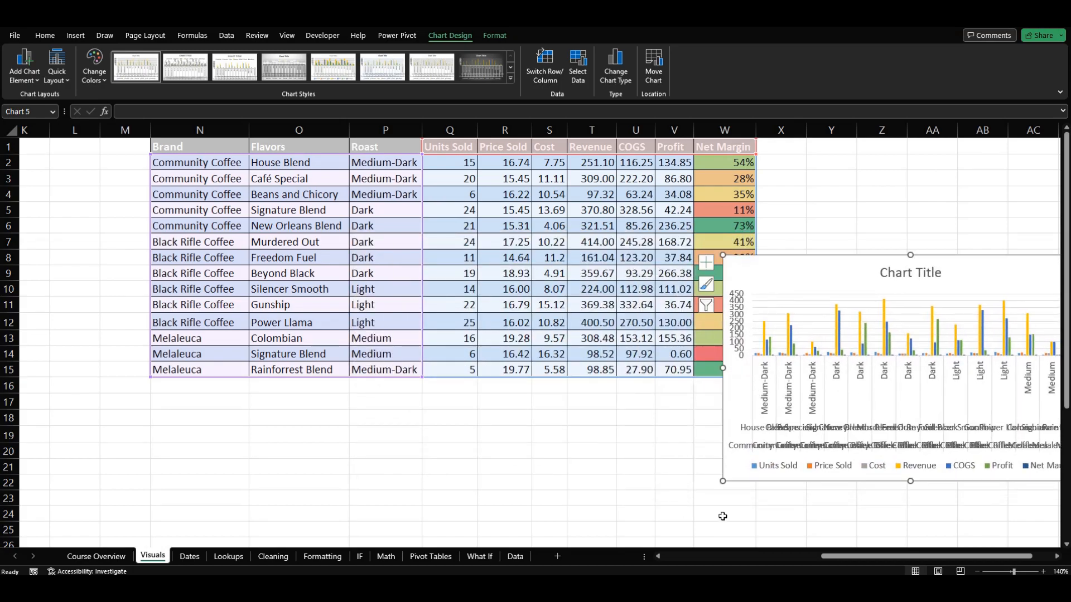
left_click_drag(827, 560, 846, 561)
left_click_drag(739, 273, 792, 207)
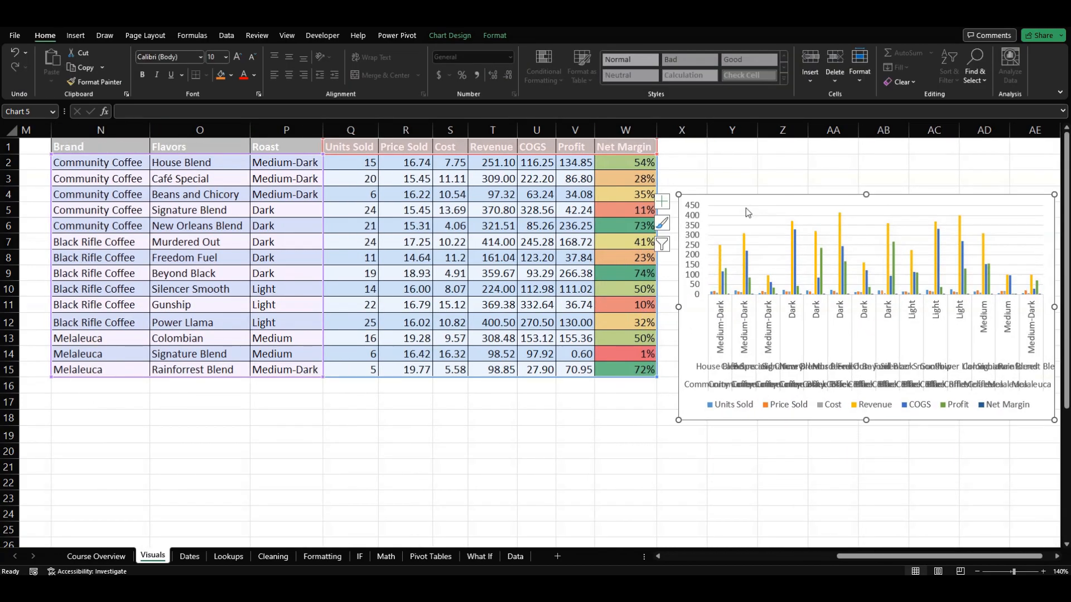
- Remove all existing series from the column chart's data source, from Units Sold through Net Margin
right_click(746, 199)
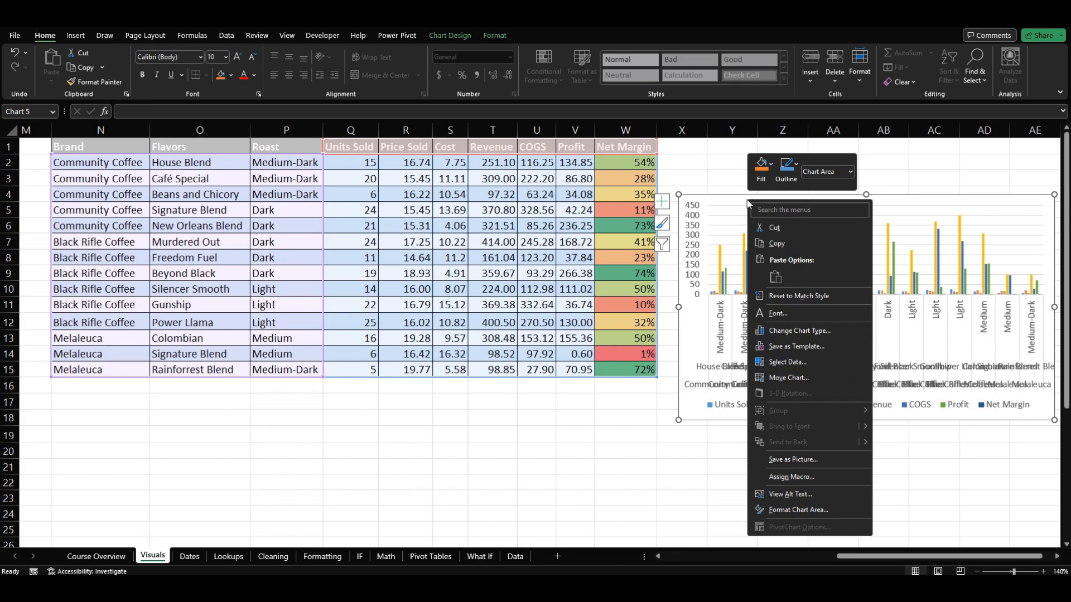
left_click(816, 363)
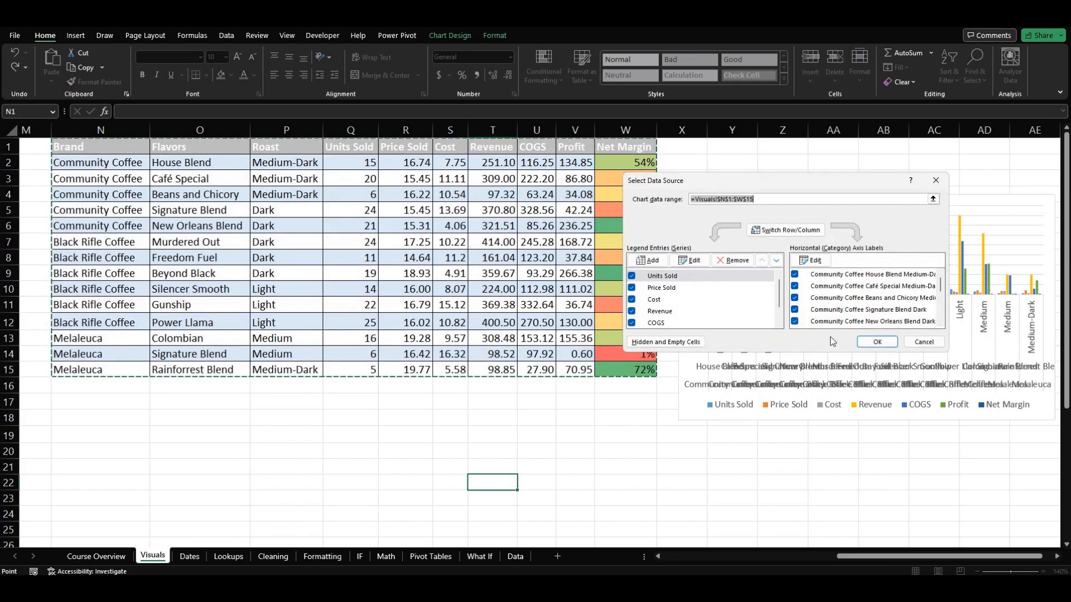
left_click(732, 261)
left_click(733, 260)
left_click(732, 260)
left_click(732, 260)
left_click(732, 260)
left_click(721, 262)
left_click(721, 262)
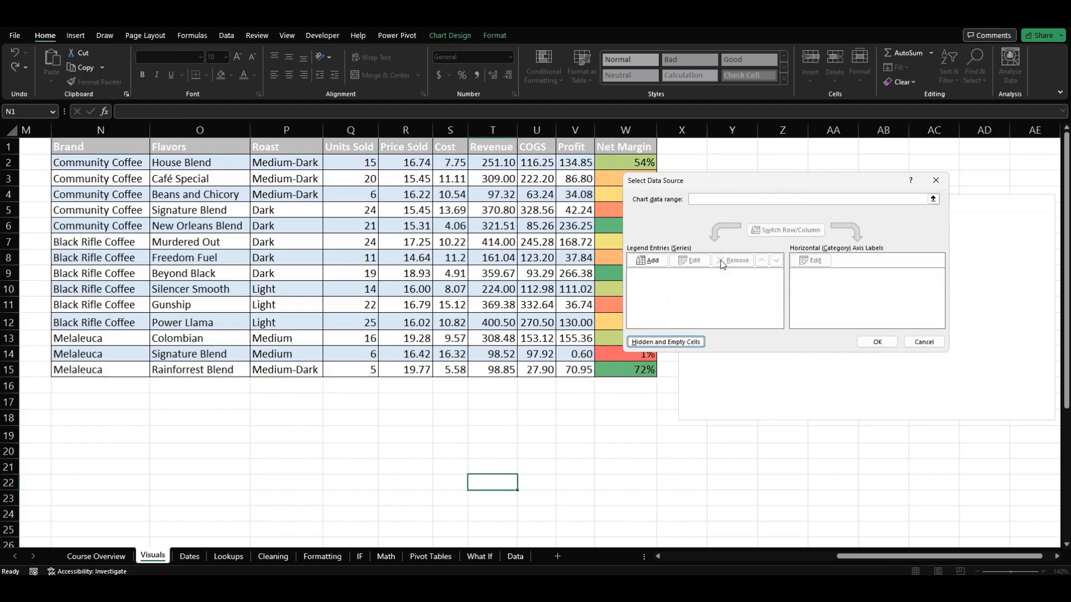
- Add a chart series named from the Flavors header in O1, with the units sold in Q2:Q15 as values
left_click(651, 259)
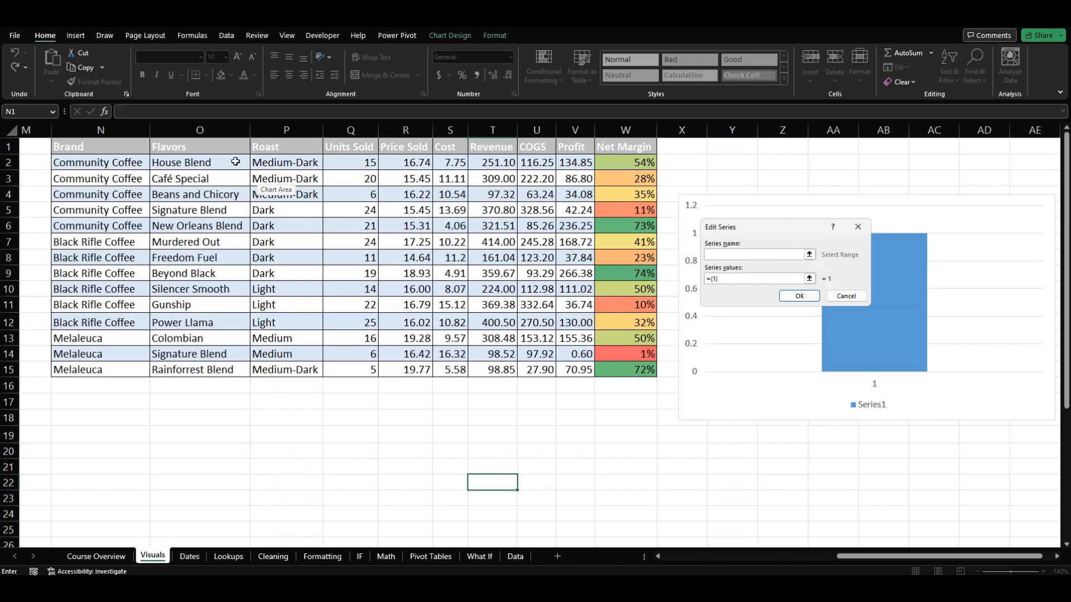
left_click(212, 147)
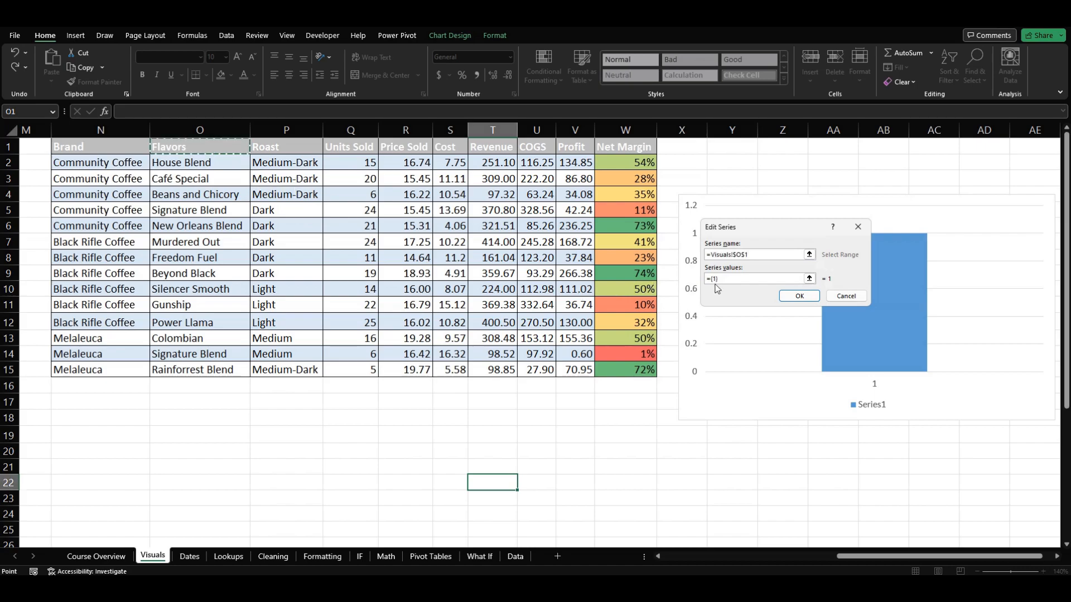
left_click(733, 278)
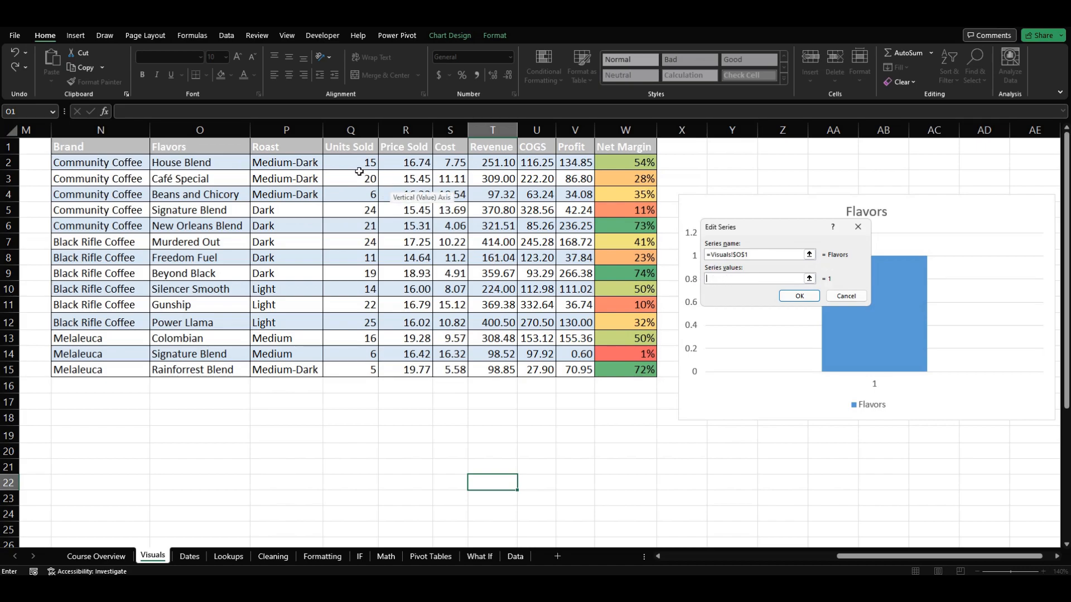
left_click_drag(352, 163, 348, 363)
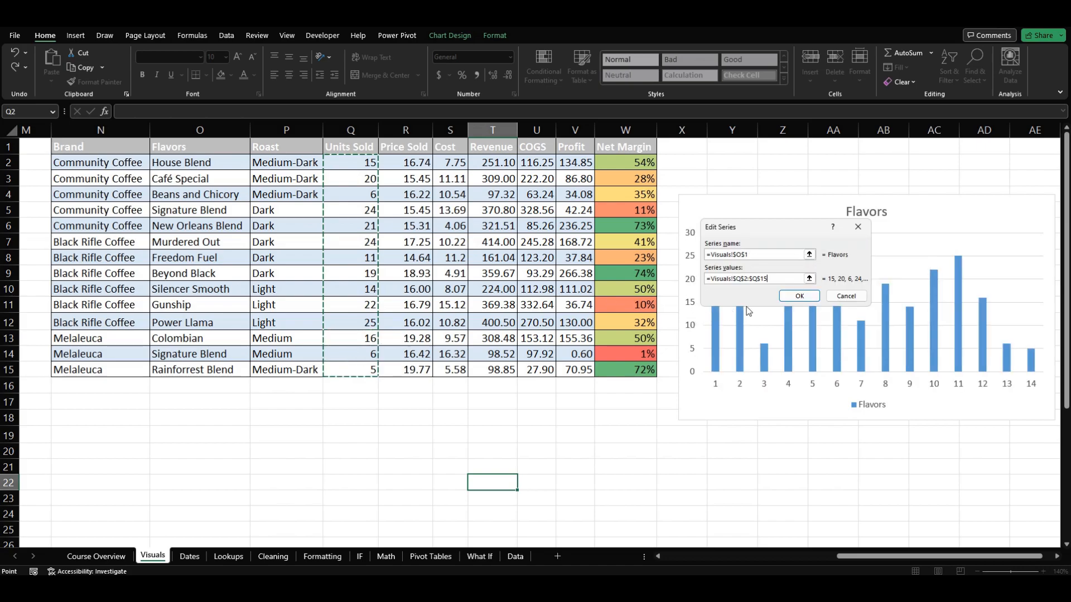
left_click(798, 299)
- Use the flavor names in O2:O15 as the chart's horizontal axis labels and apply the data source changes
left_click(845, 287)
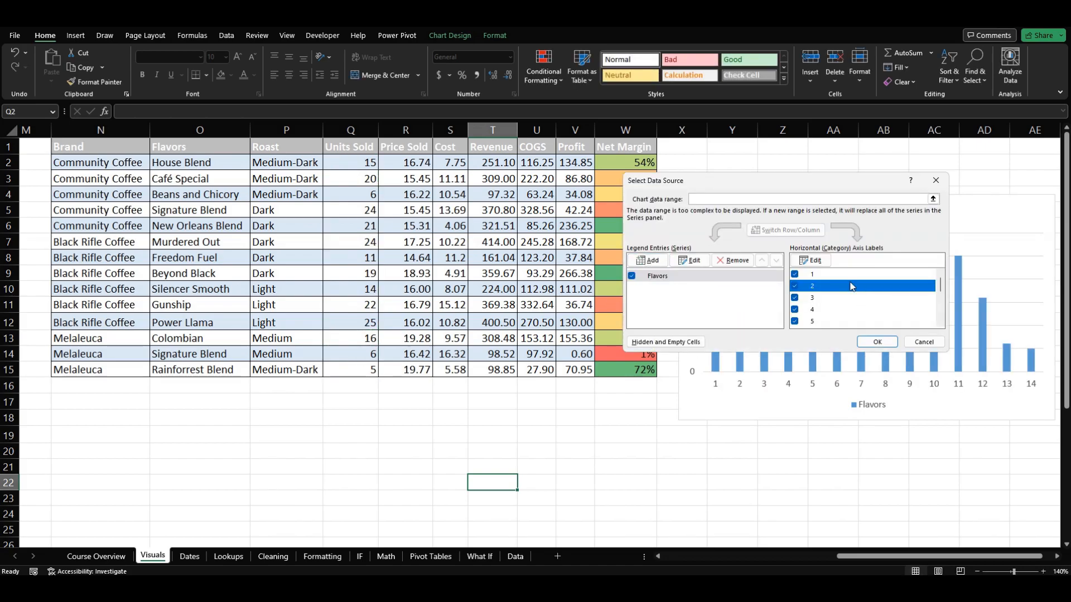
left_click(824, 261)
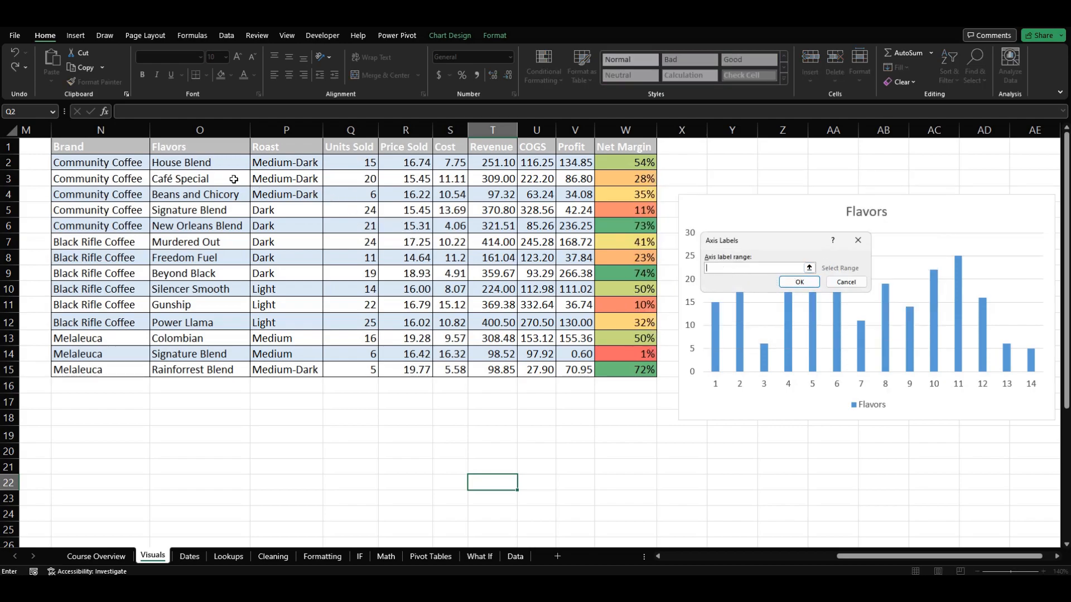
left_click_drag(214, 166, 218, 367)
left_click(798, 283)
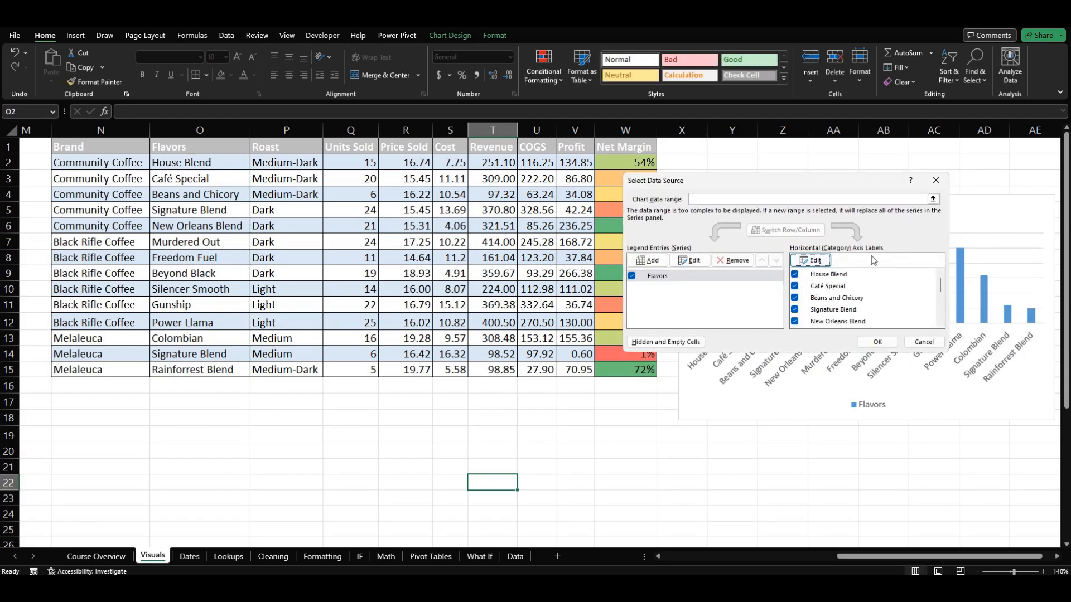
left_click(890, 340)
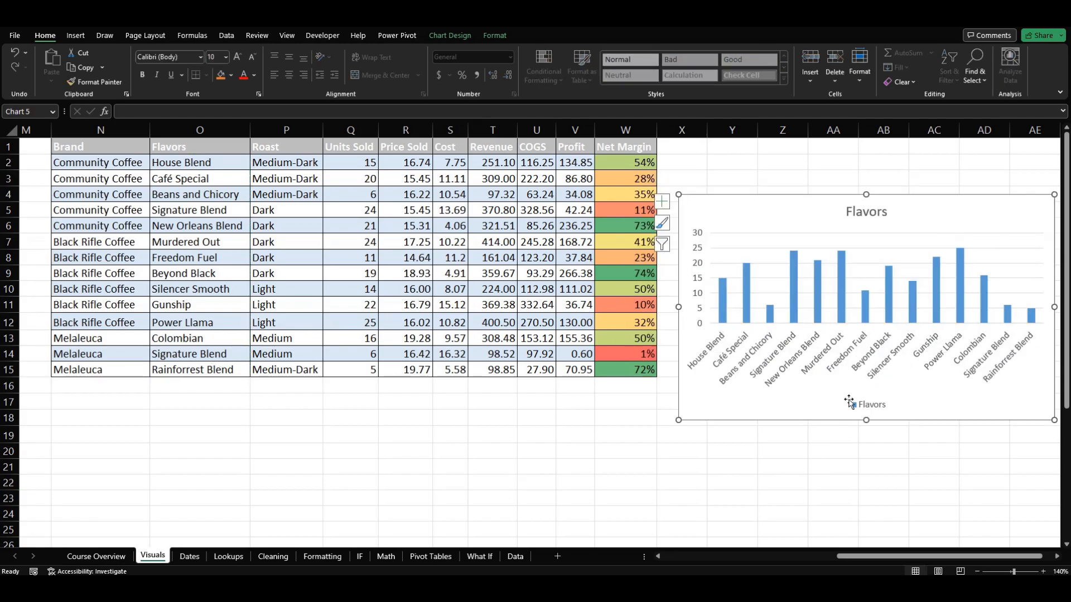
- Open the column chart's Flavors title text for editing
left_click(1000, 460)
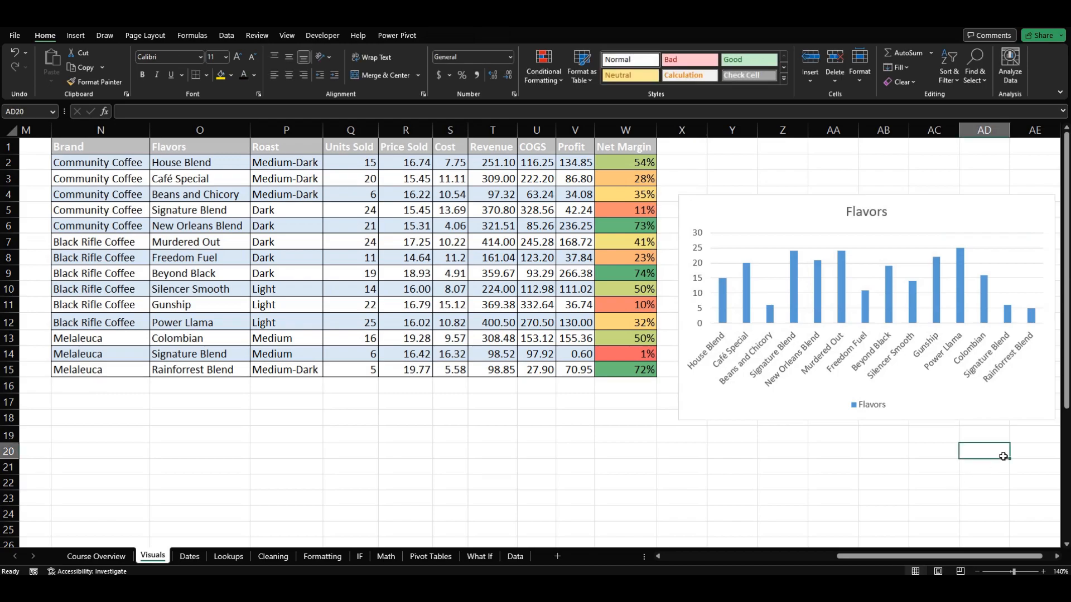
key("Right")
key("Right")
left_click(735, 213)
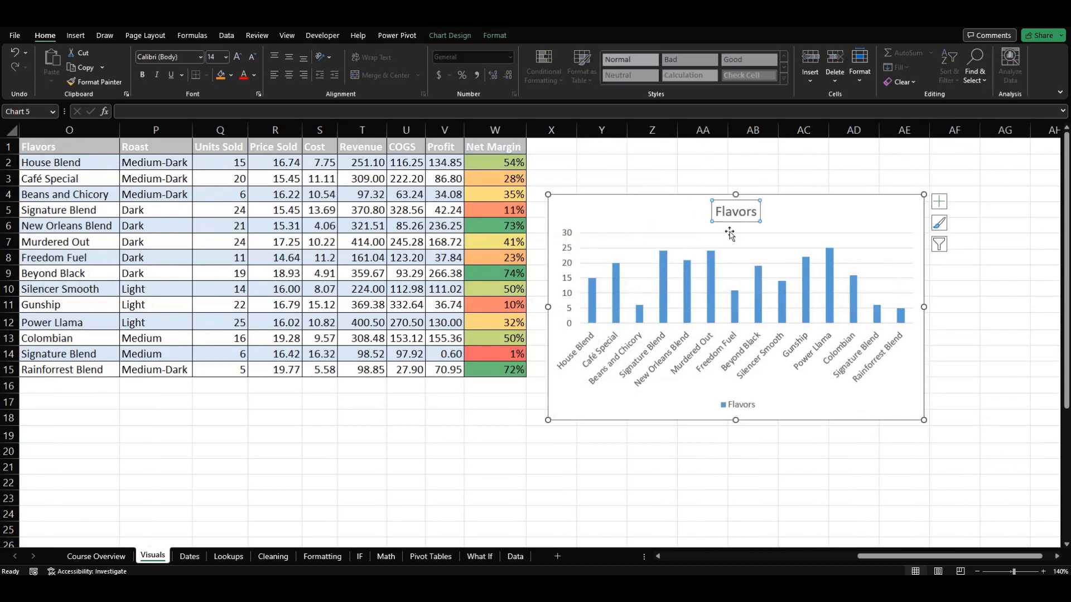
left_click(747, 219)
double_click(747, 218)
key("Right")
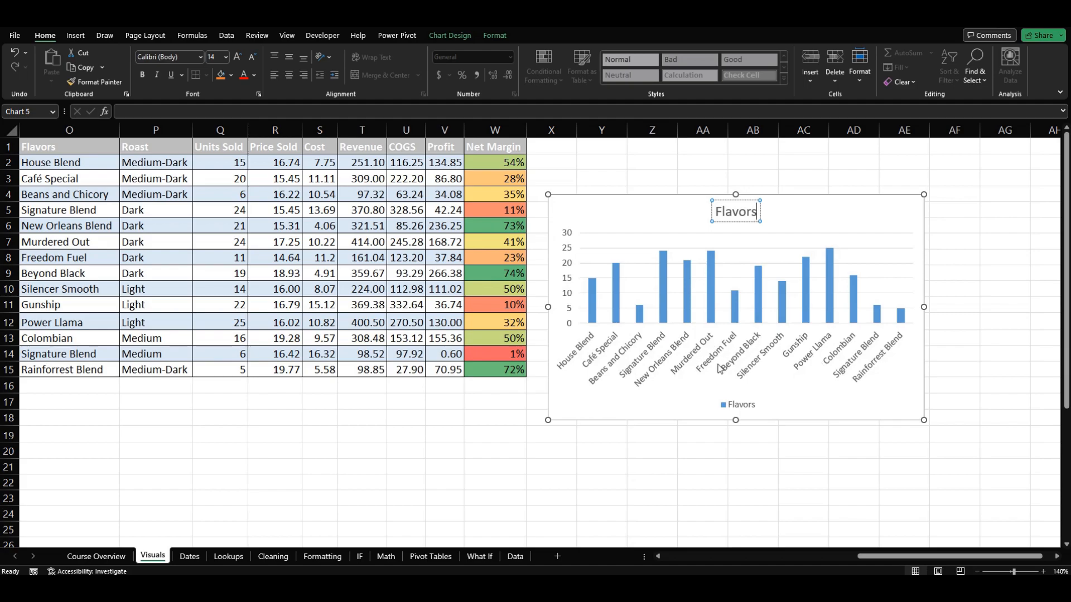
- Delete the legend beneath the Flavors column chart
left_click(741, 410)
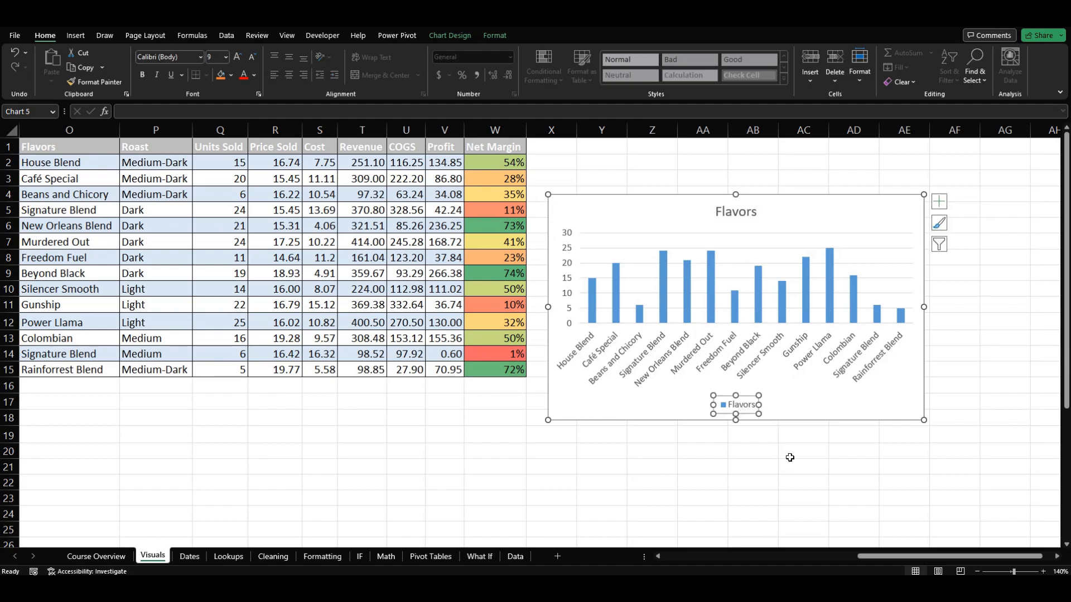
key("Delete")
- Hide and restore the column chart's axes, then view the available axis title options without adding any
left_click(562, 267)
left_click(941, 205)
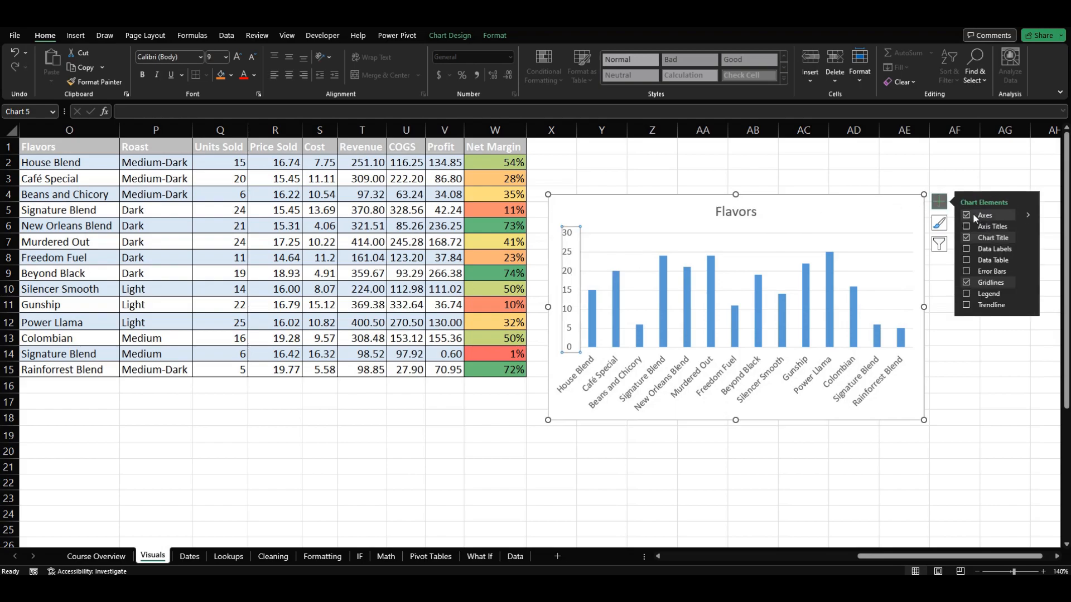
left_click(967, 215)
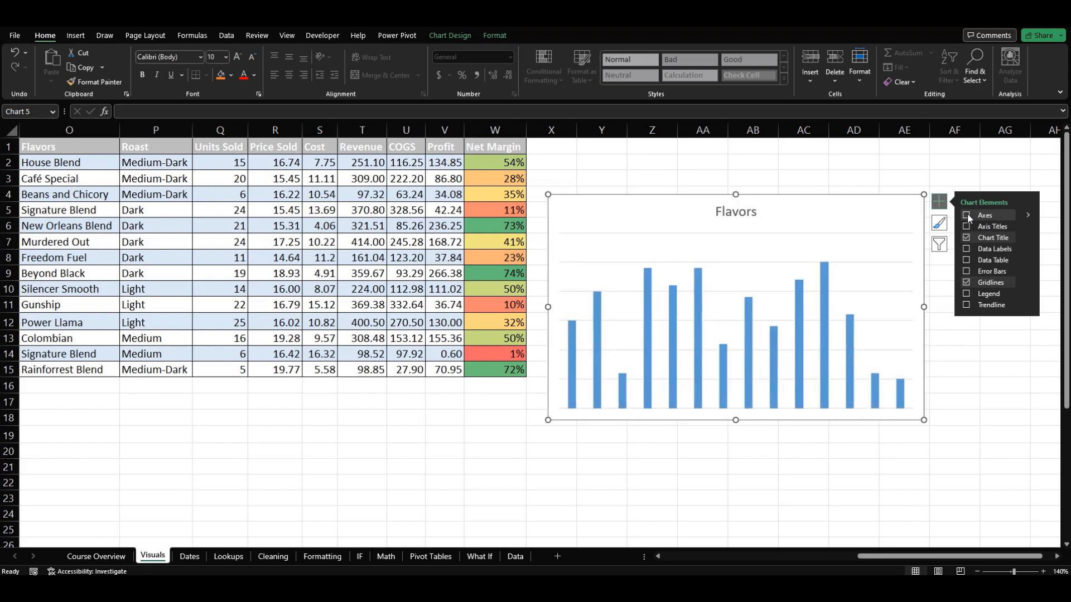
left_click(967, 216)
left_click(992, 227)
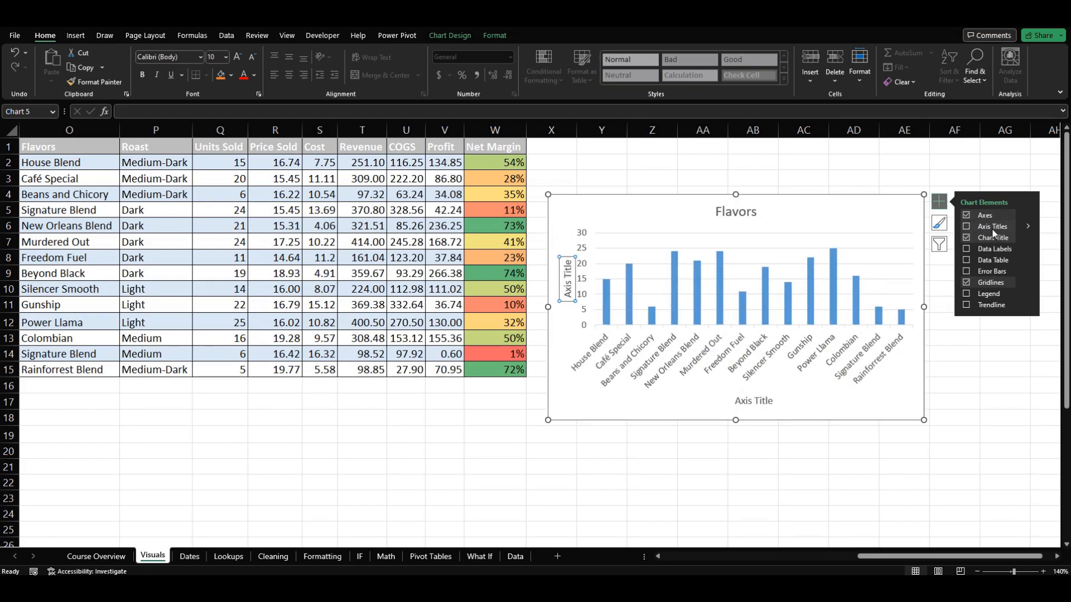
left_click(1028, 227)
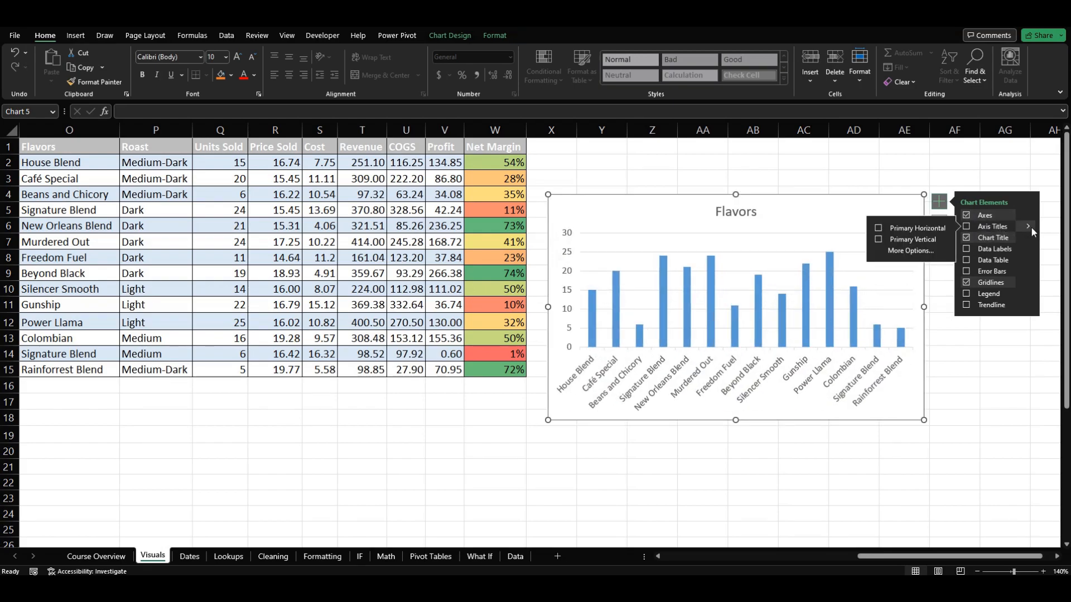
left_click(1008, 179)
left_click(842, 219)
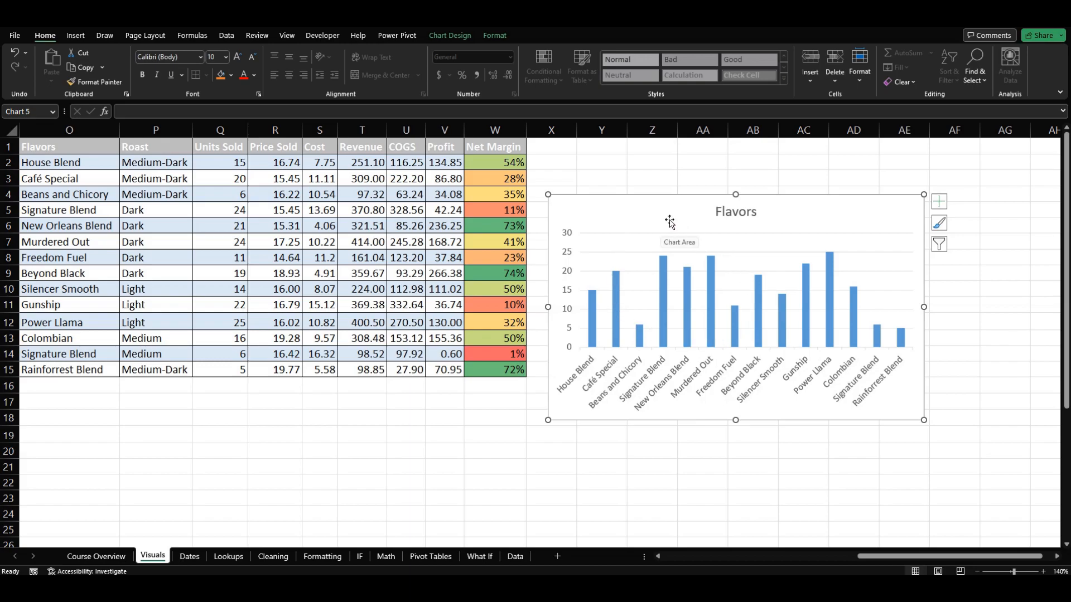
right_click(654, 213)
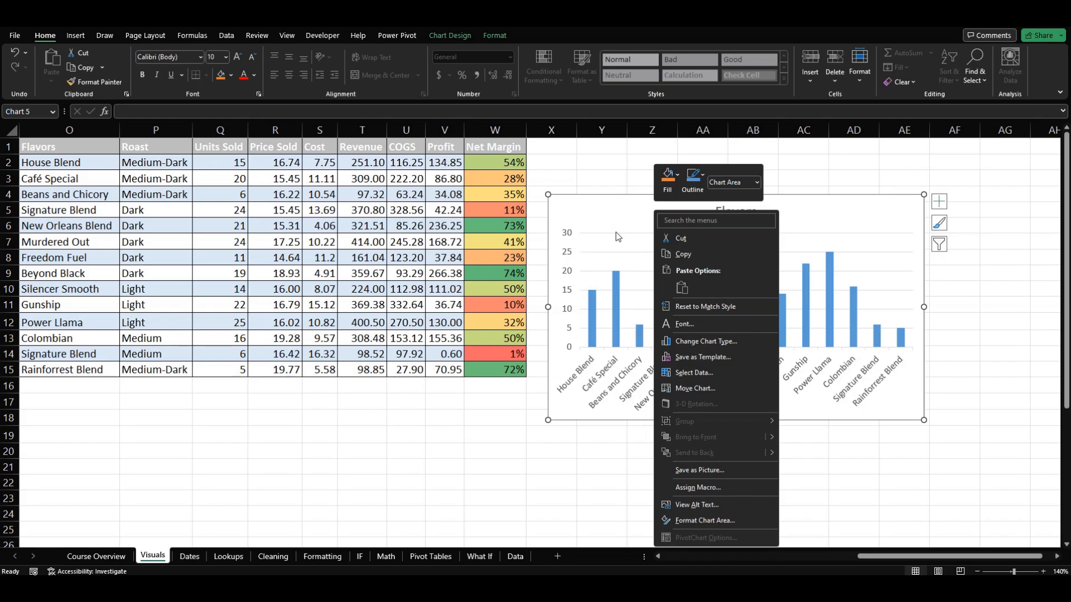
left_click(734, 341)
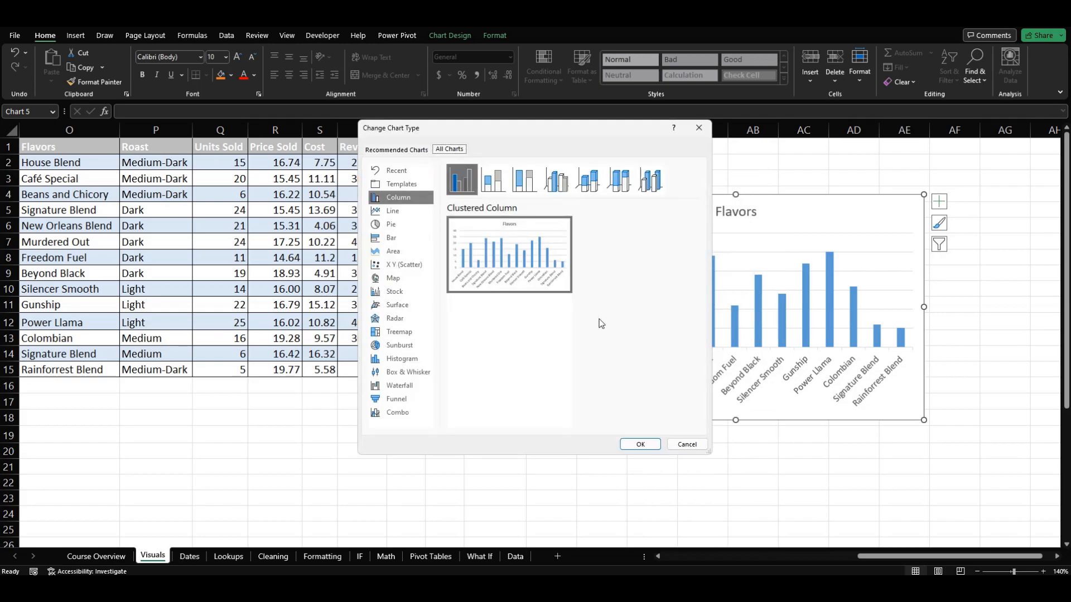
left_click(686, 444)
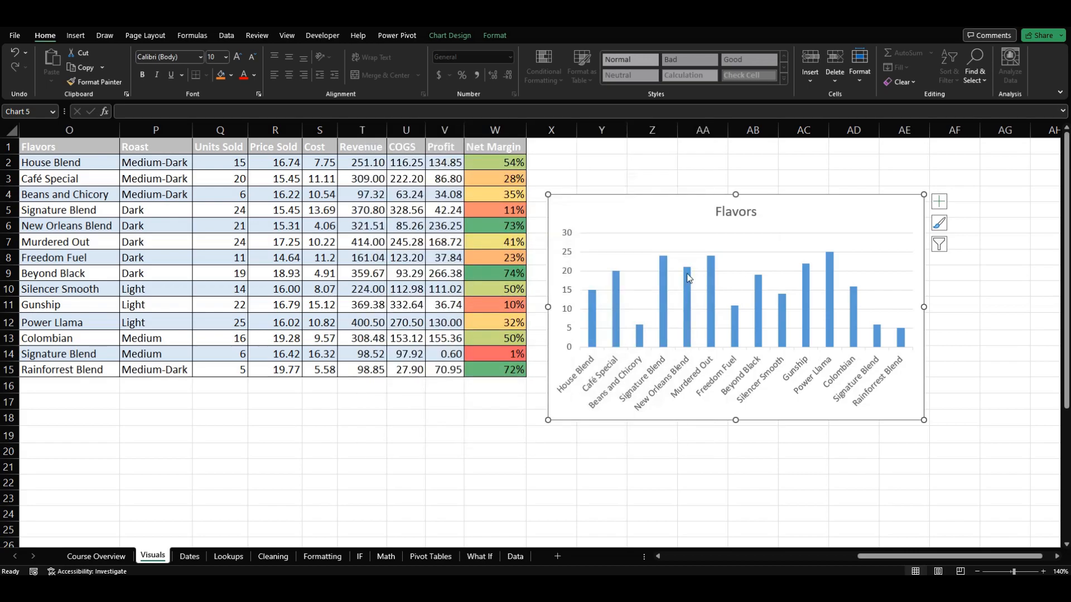
- Preview the 3-D Pie, Pie of Pie and Doughnut variants, and change the column chart to a standard Pie chart
right_click(646, 213)
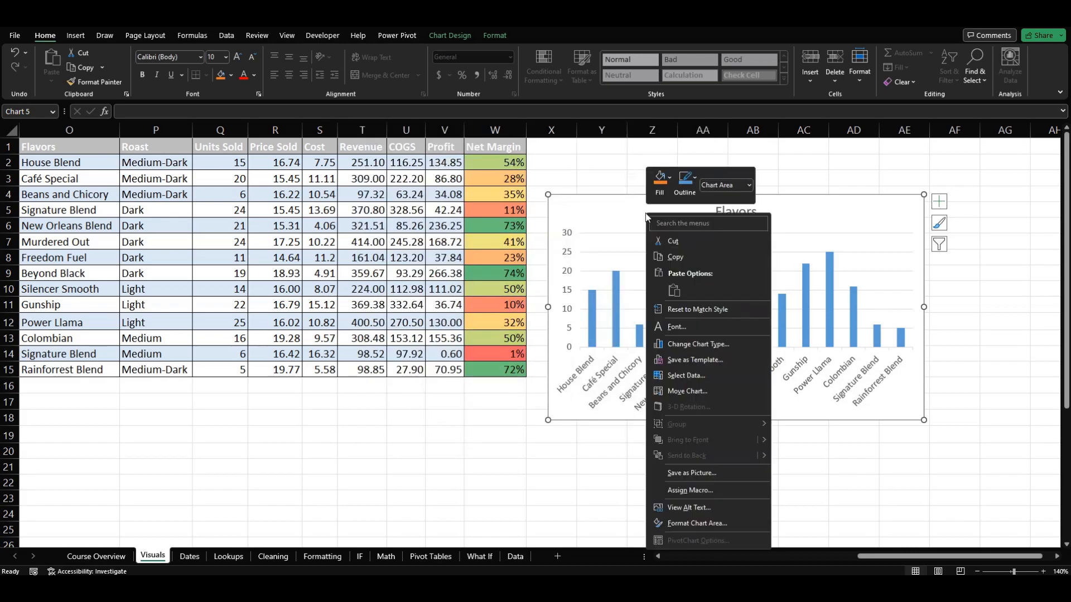
left_click(734, 346)
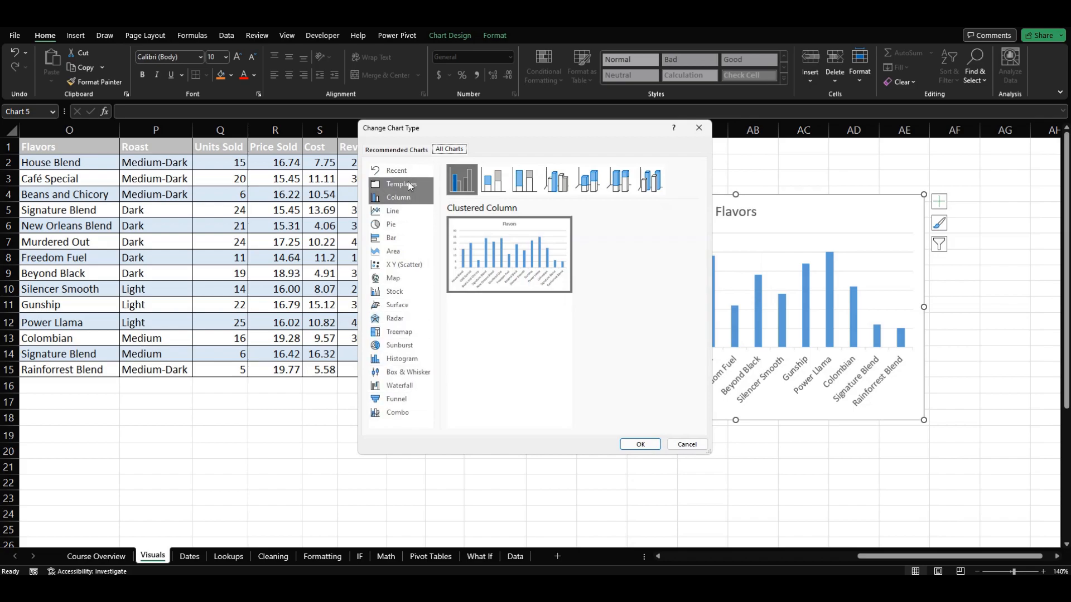
left_click(402, 231)
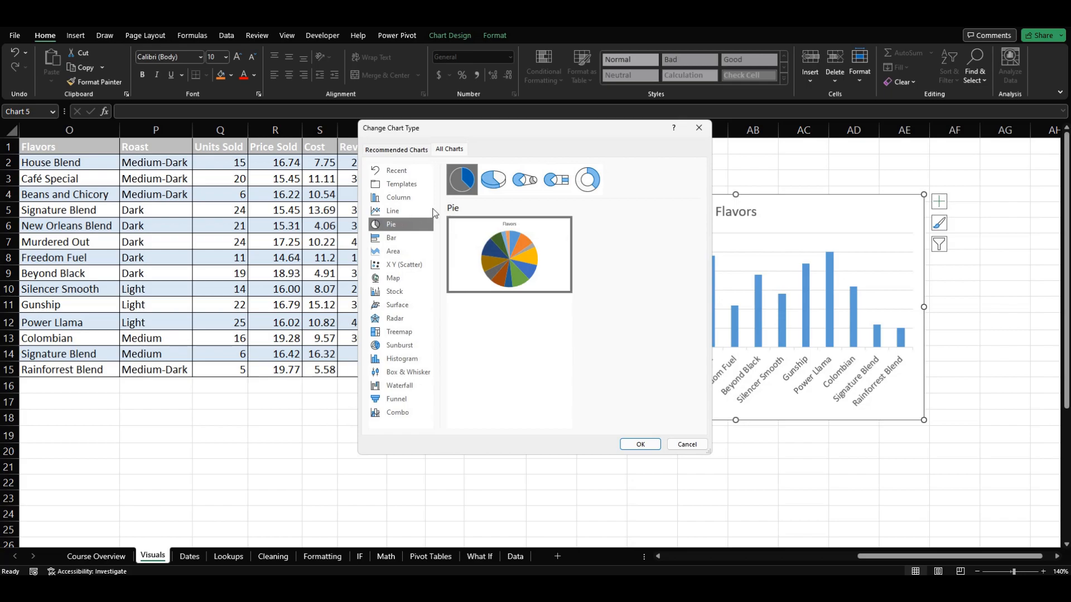
mouse_move(499, 255)
left_click(505, 184)
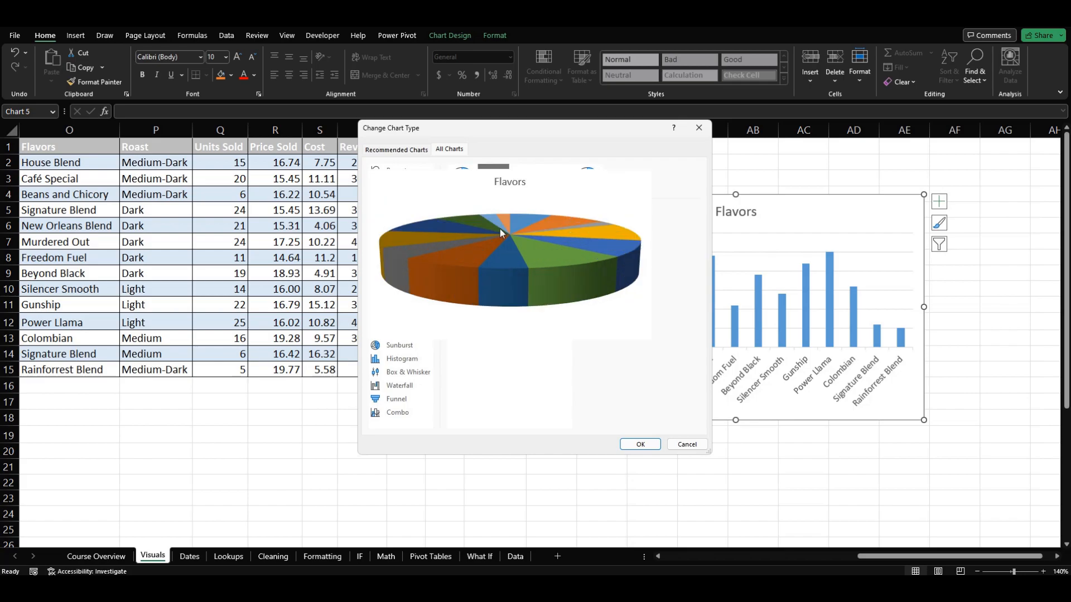
left_click(528, 181)
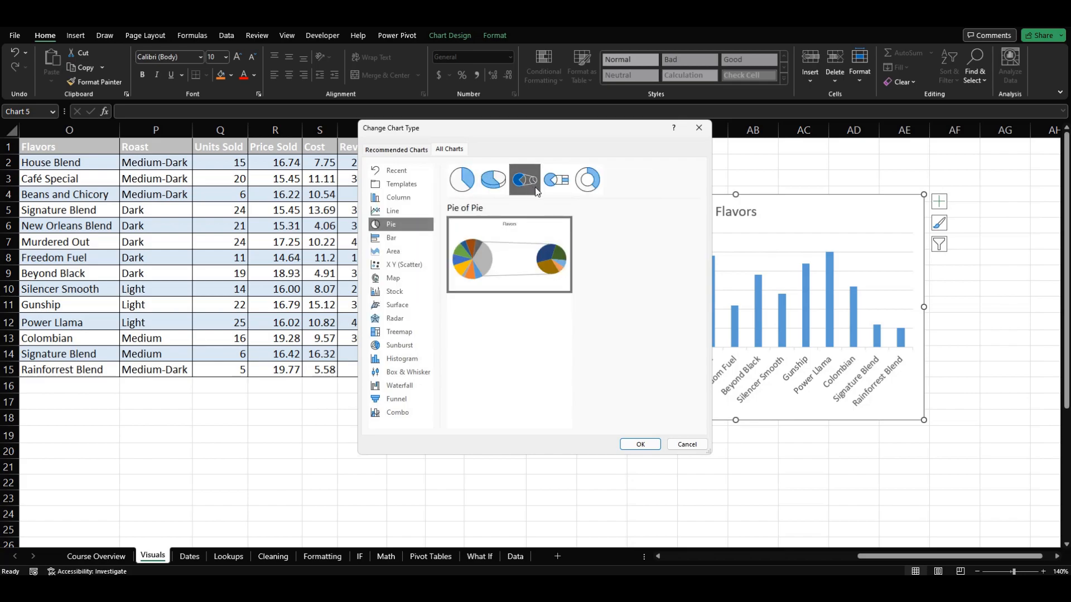
left_click(584, 180)
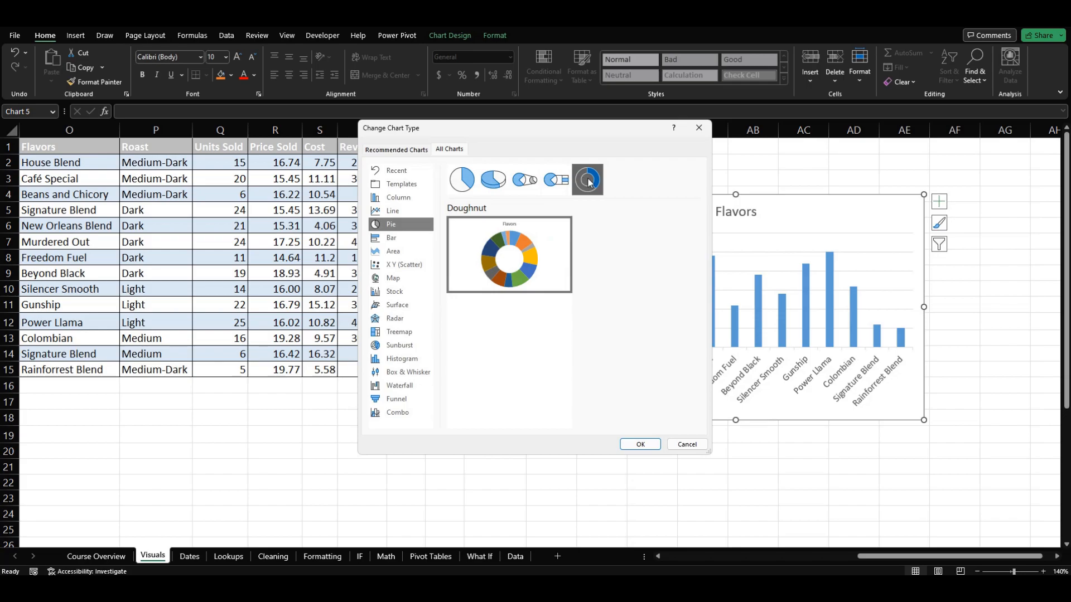
left_click(456, 183)
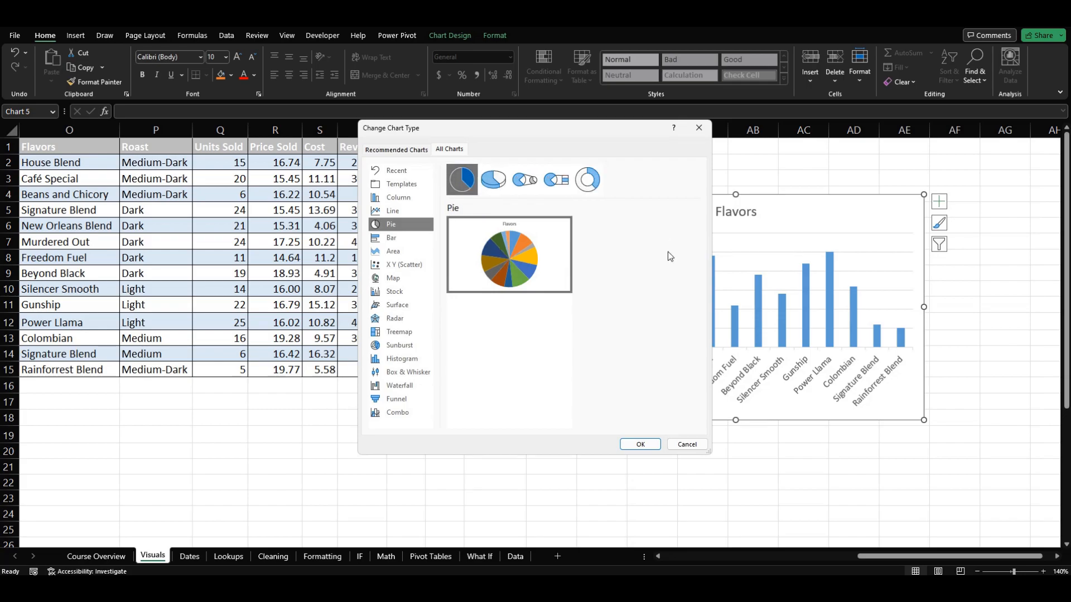
left_click(642, 445)
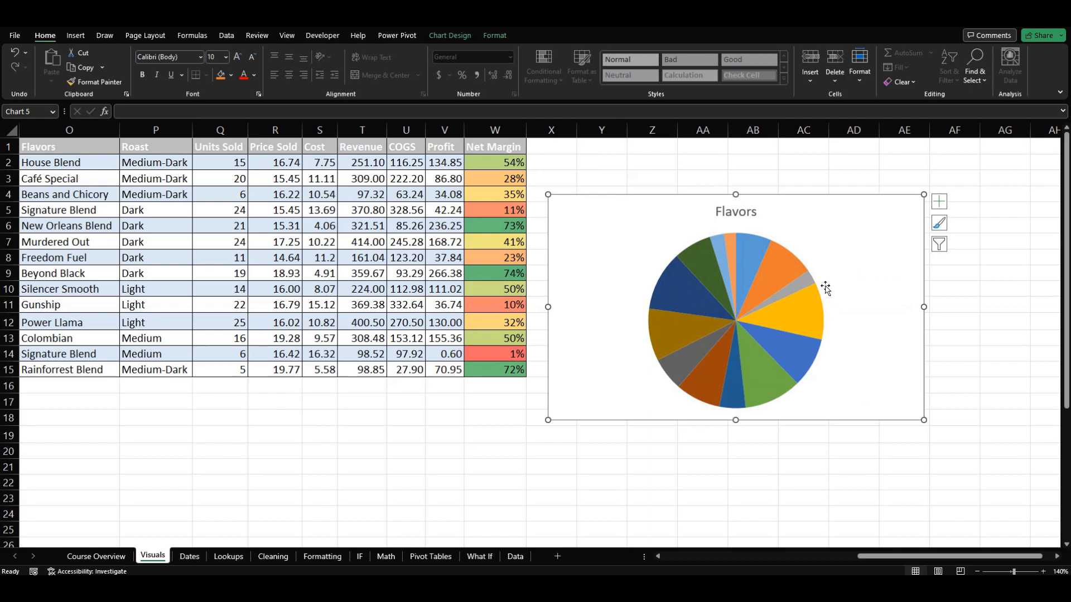
- Add a flavor legend and units-sold data labels to the pie chart
mouse_move(796, 316)
left_click(937, 204)
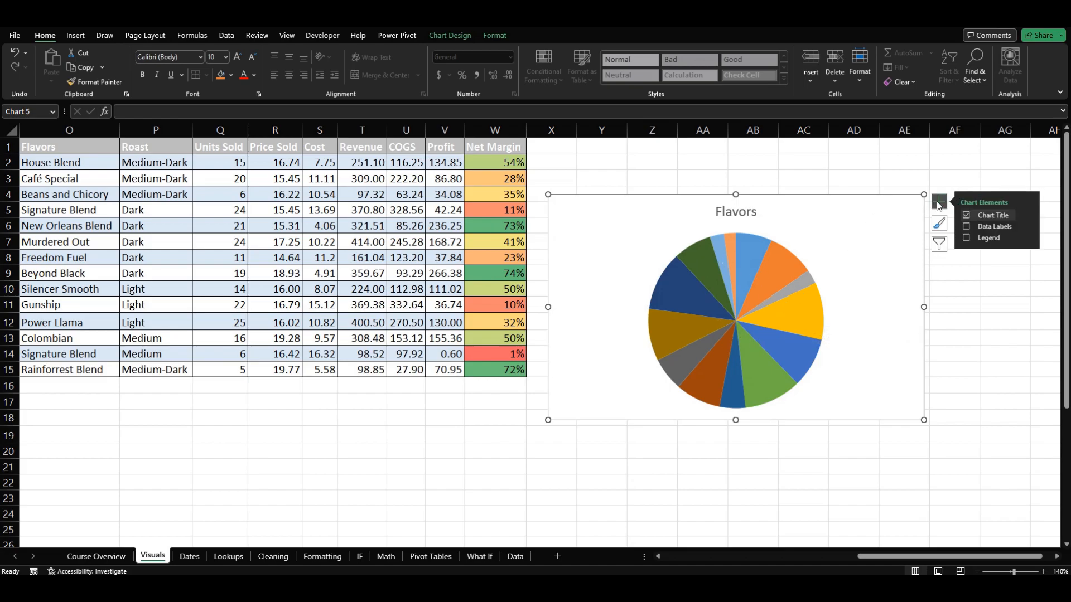
left_click(966, 238)
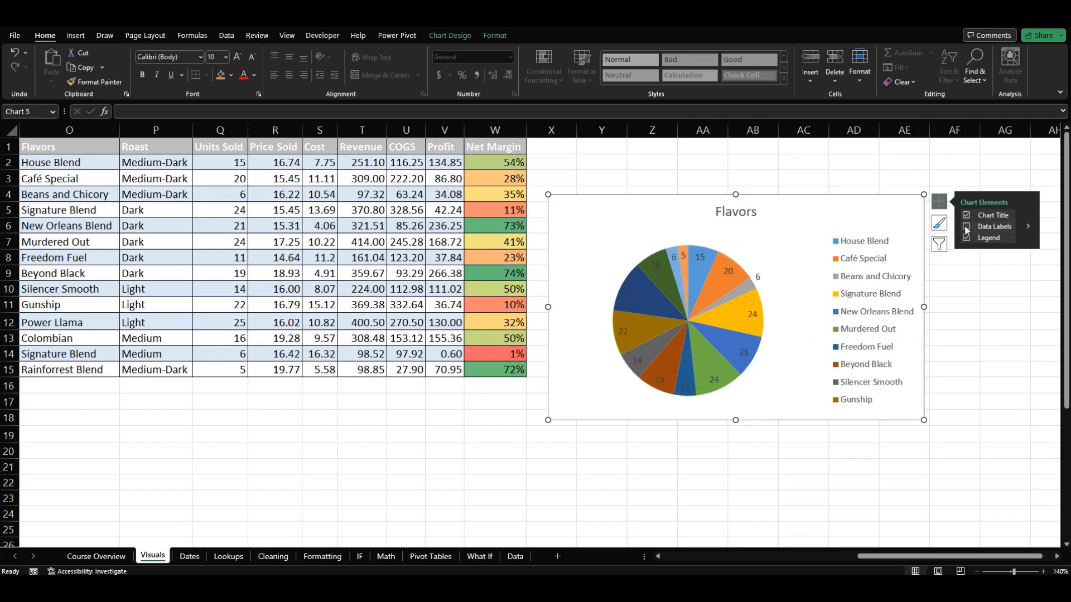
left_click(967, 228)
left_click(1026, 226)
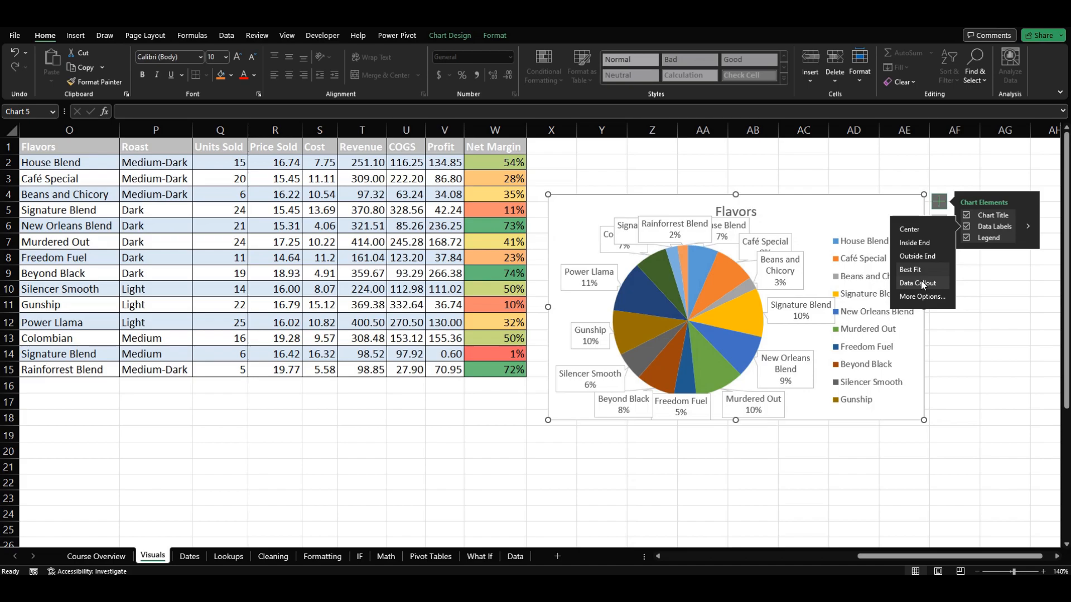
left_click(986, 323)
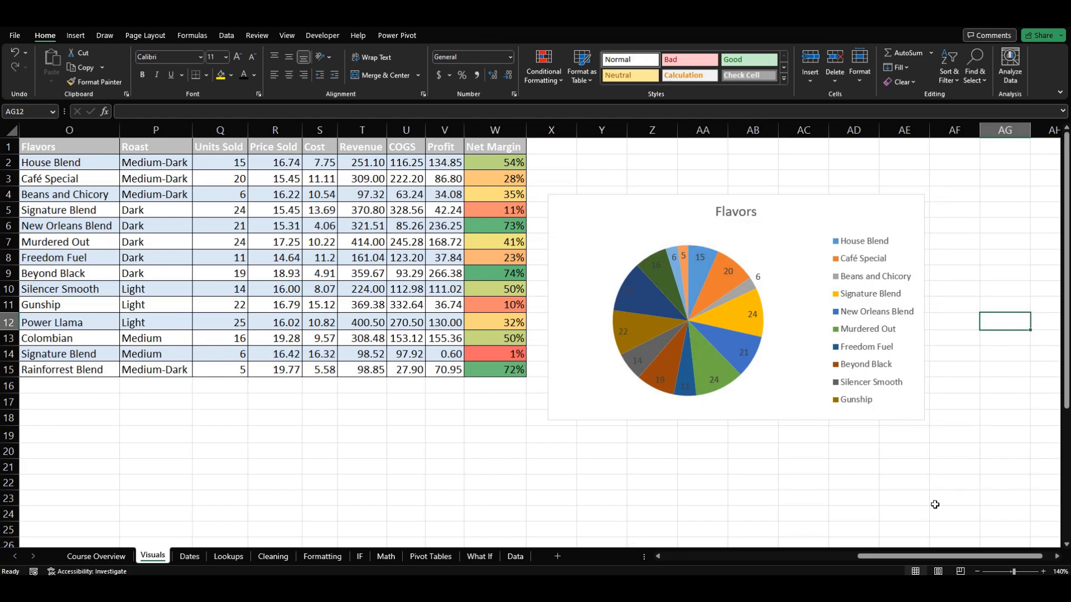
- Delete the Flavors pie chart beside the coffee table
left_click_drag(899, 564, 871, 559)
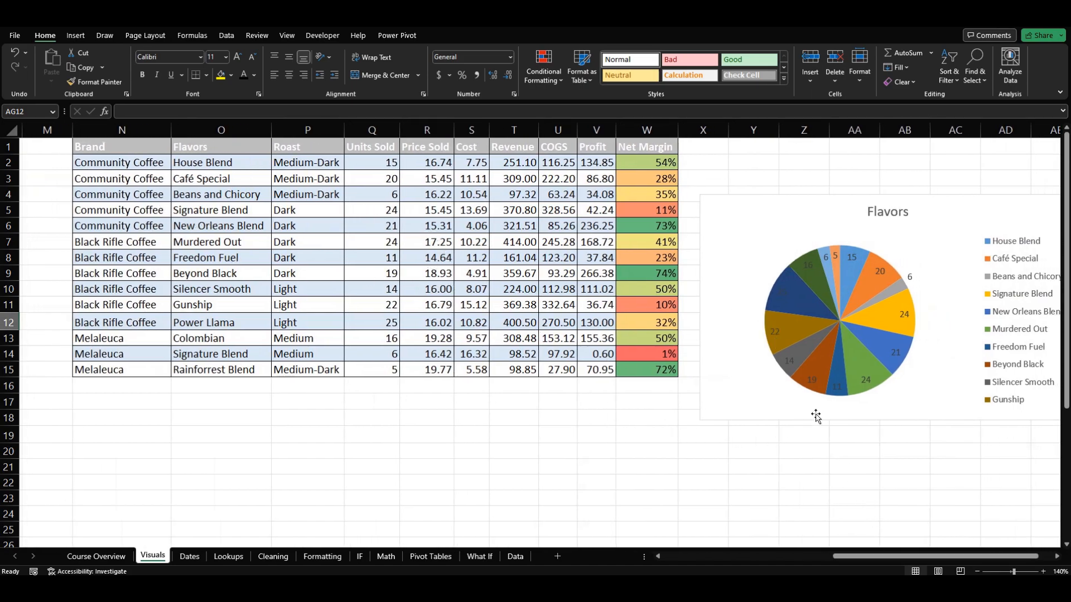
left_click_drag(861, 556, 875, 557)
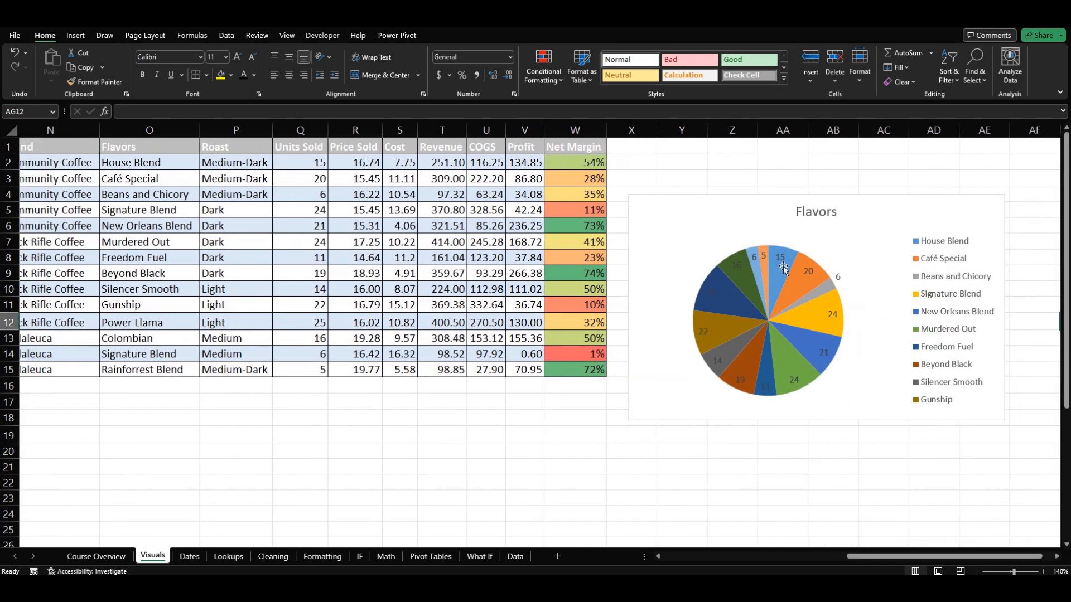
left_click(726, 223)
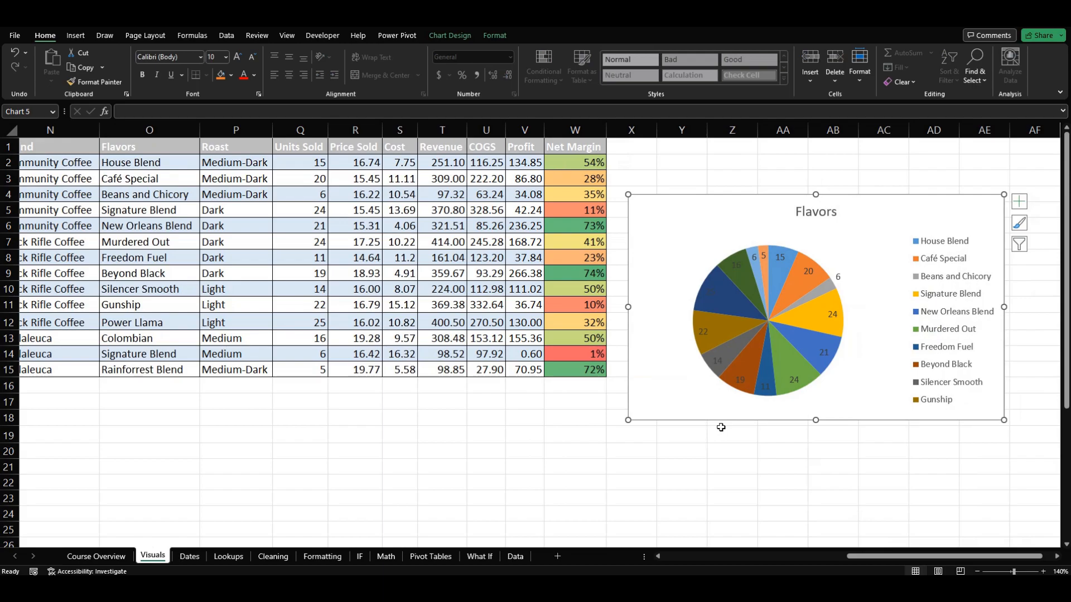
key("Delete")
- Select the whole coffee table in N1:W15, including headers, and open the recommended charts for it
left_click_drag(865, 556, 811, 557)
left_click(315, 146)
left_click_drag(315, 146, 848, 370)
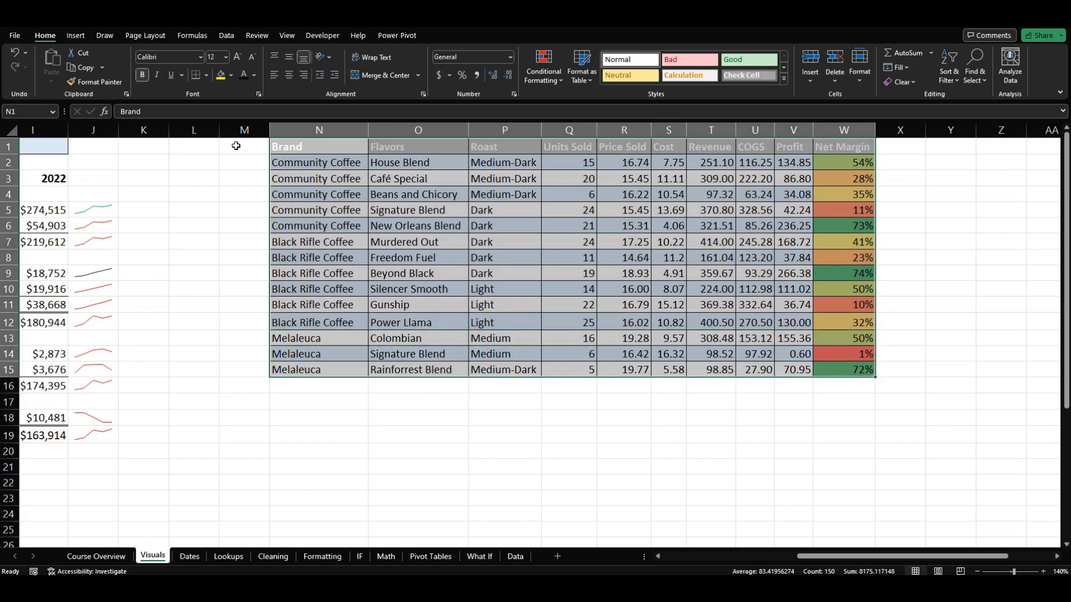
left_click(82, 35)
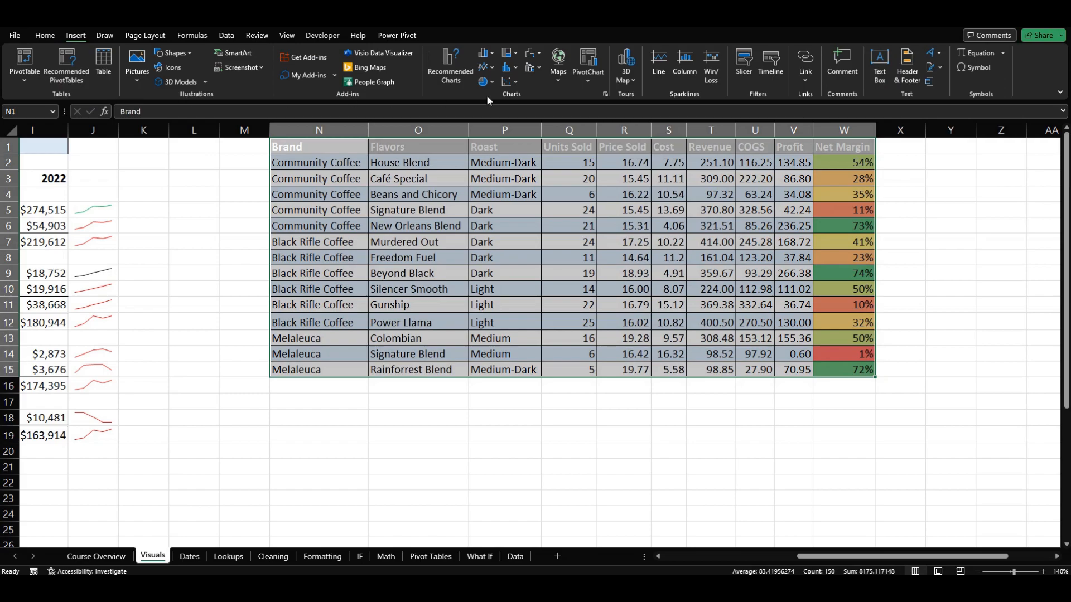
left_click(446, 71)
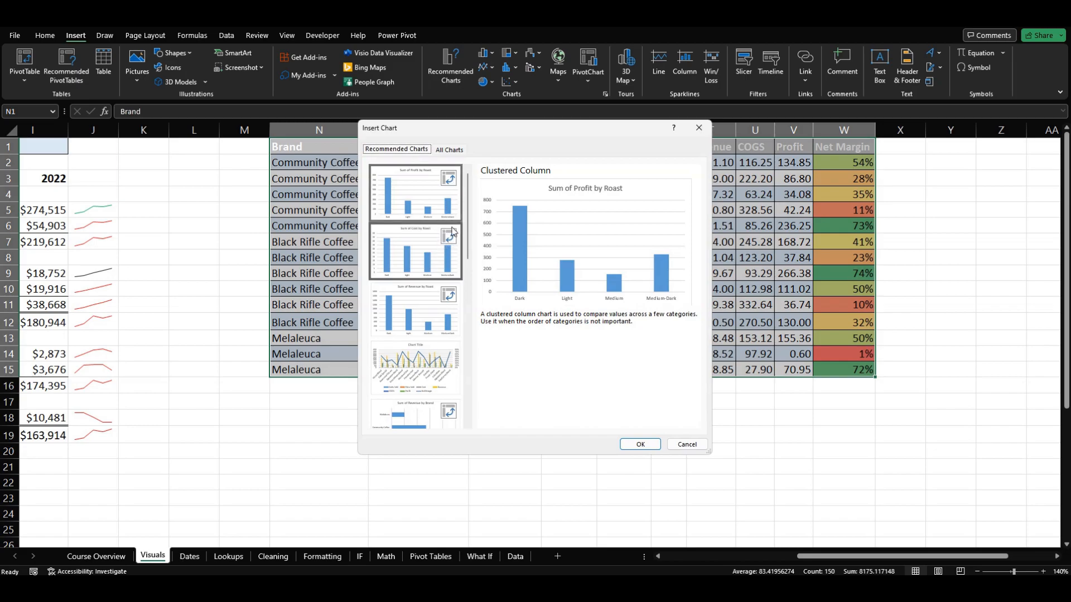
- Preview the recommended Revenue by Roast, Cost by Roast, Stacked Column, Funnel and Price Sold by Brand charts, and close the chart dialog without inserting any
left_click(438, 317)
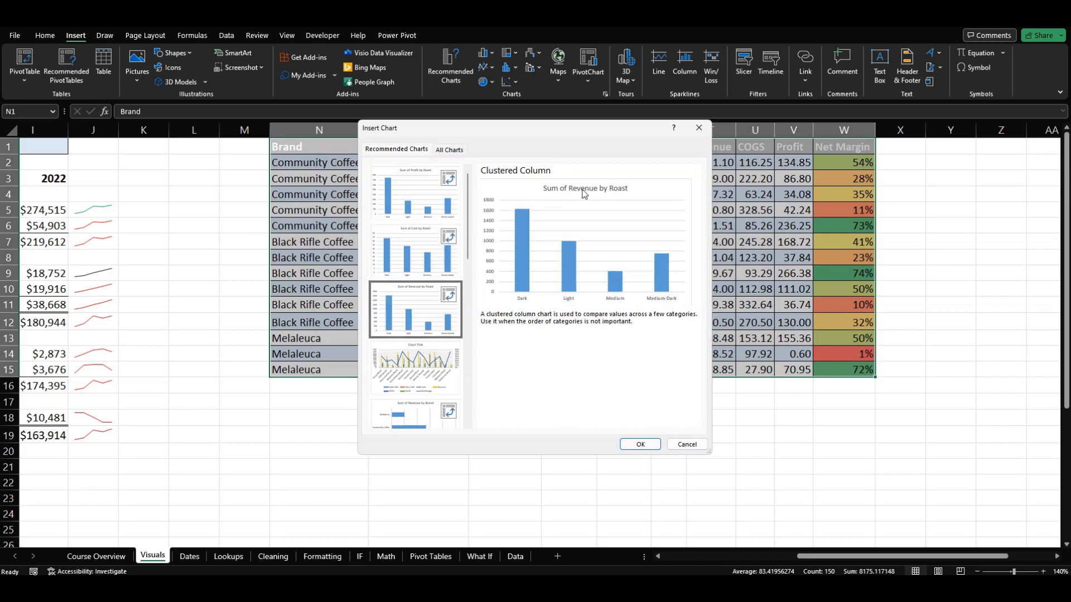
left_click(432, 262)
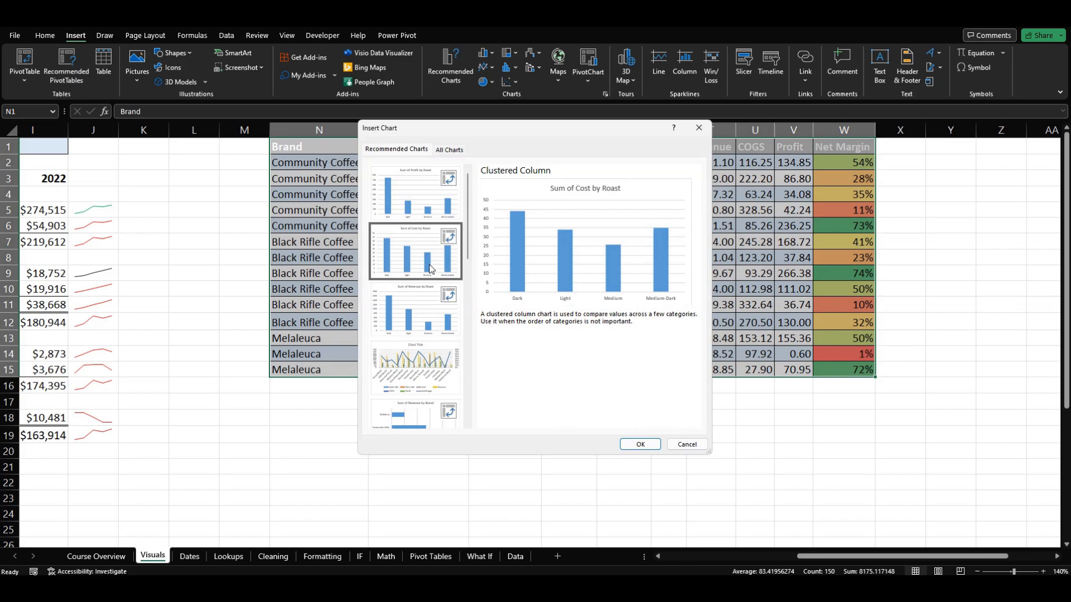
scroll(427, 272, "down", 5)
scroll(427, 272, "down", 1)
left_click(430, 286)
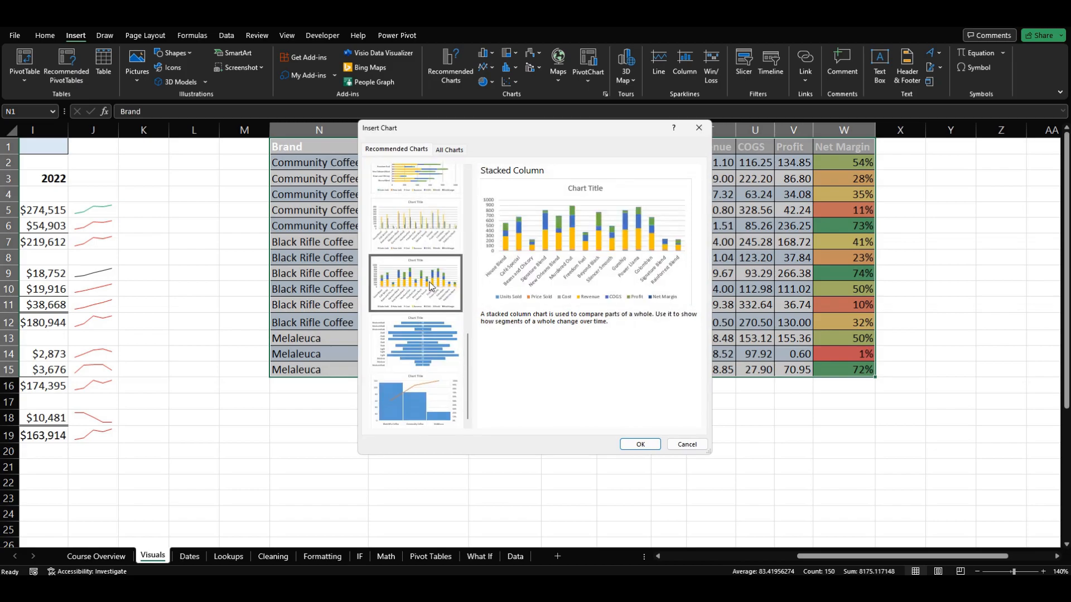
left_click(410, 340)
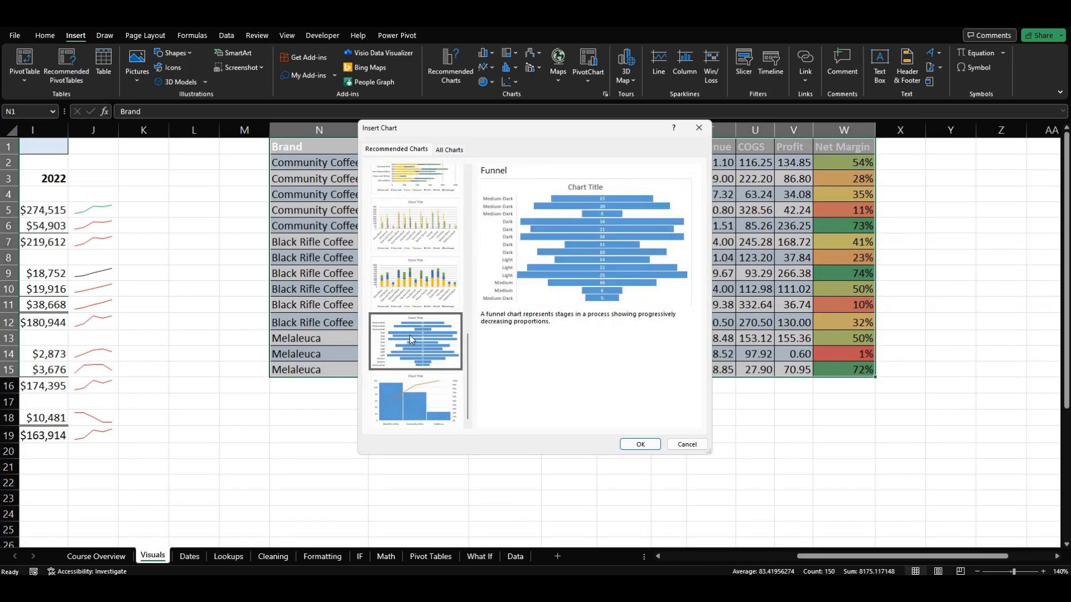
scroll(415, 301, "up", 3)
left_click(424, 297)
scroll(420, 286, "up", 4)
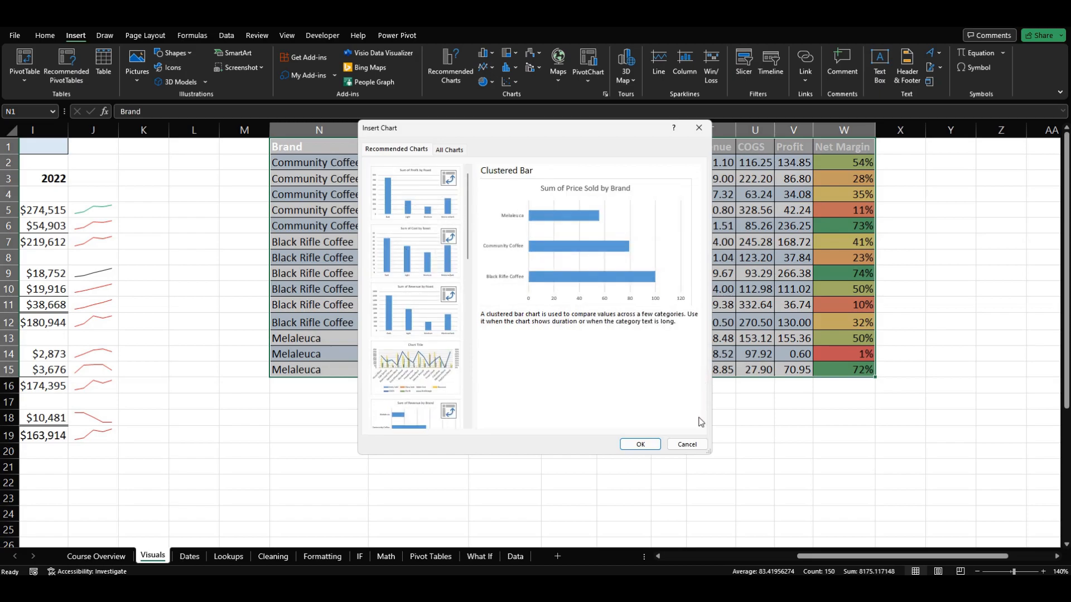
left_click(698, 446)
left_click(770, 429)
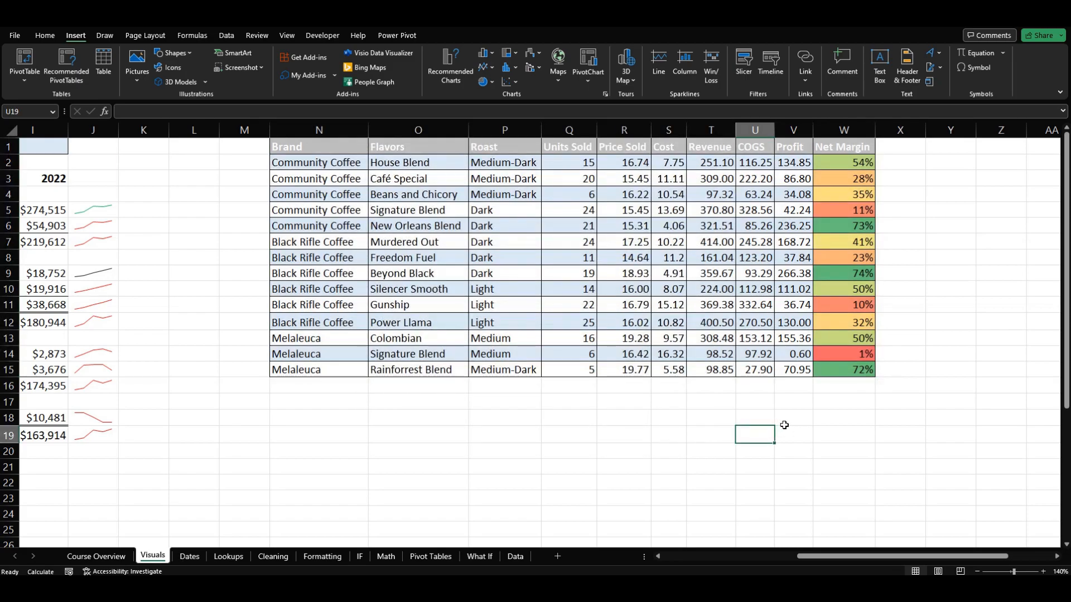
- Review the Pivot Tables topics, starting at Slicers and Timelines, in the Intermediate section of the Course Overview sheet
left_click_drag(831, 557, 726, 558)
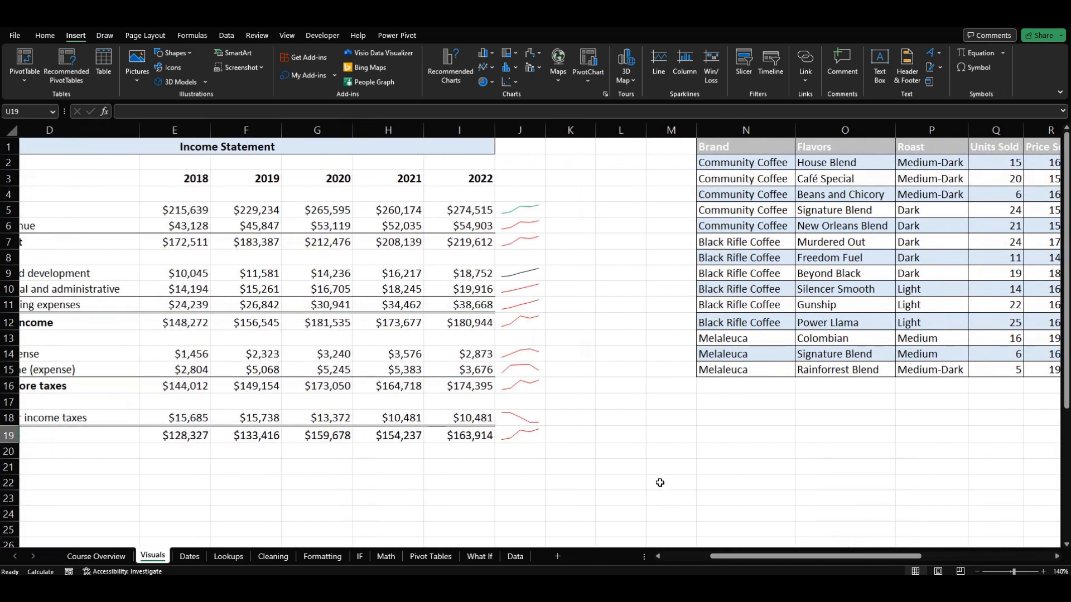
left_click(668, 464)
left_click(80, 557)
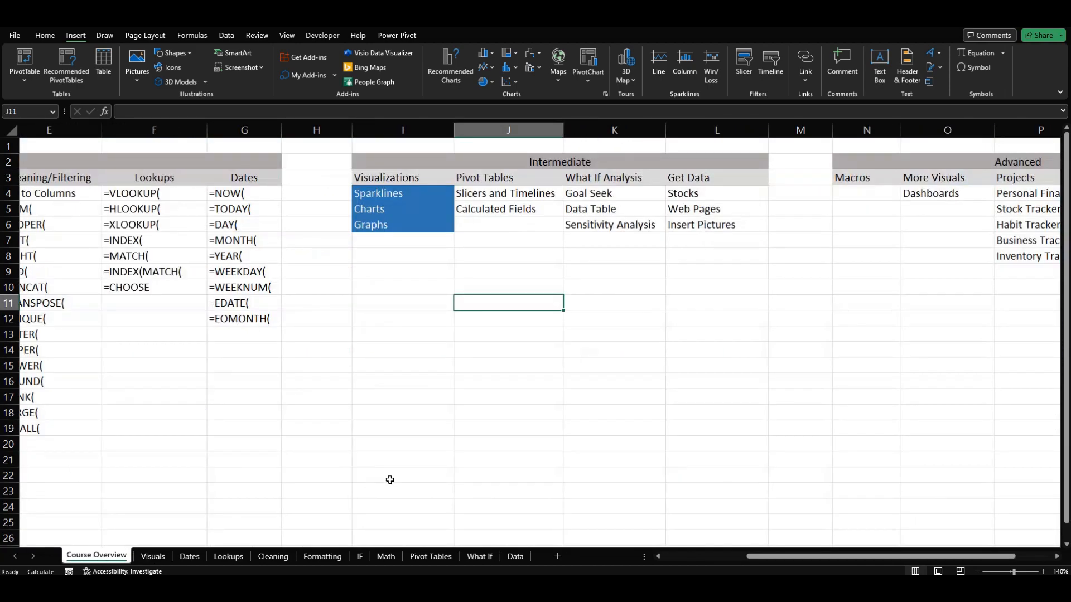
left_click(487, 192)
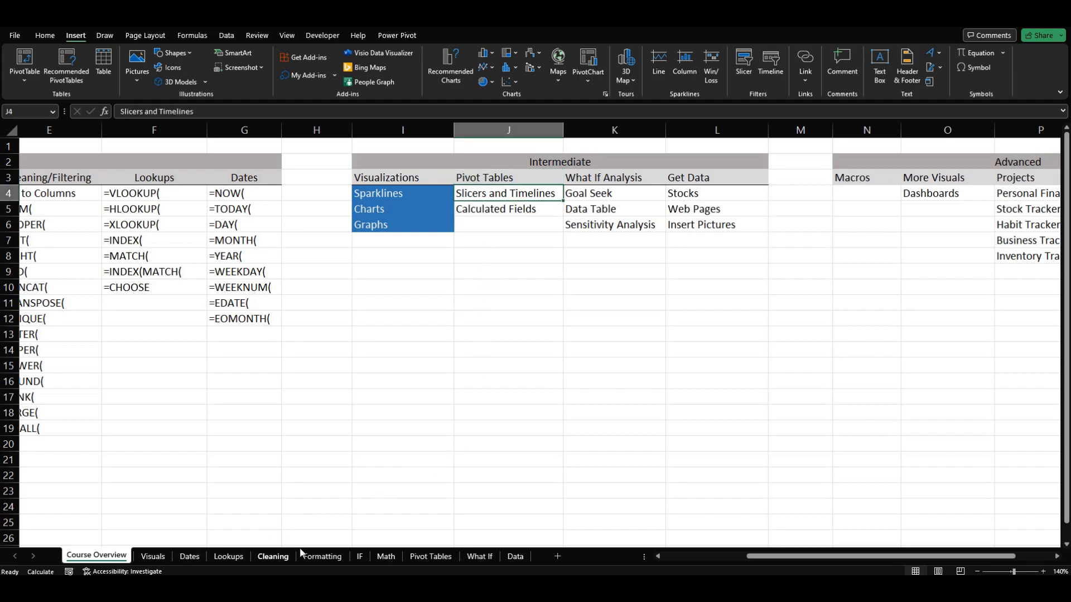
- Return to the Visuals sheet and show the full coffee table from Brand to Net Margin
left_click(153, 556)
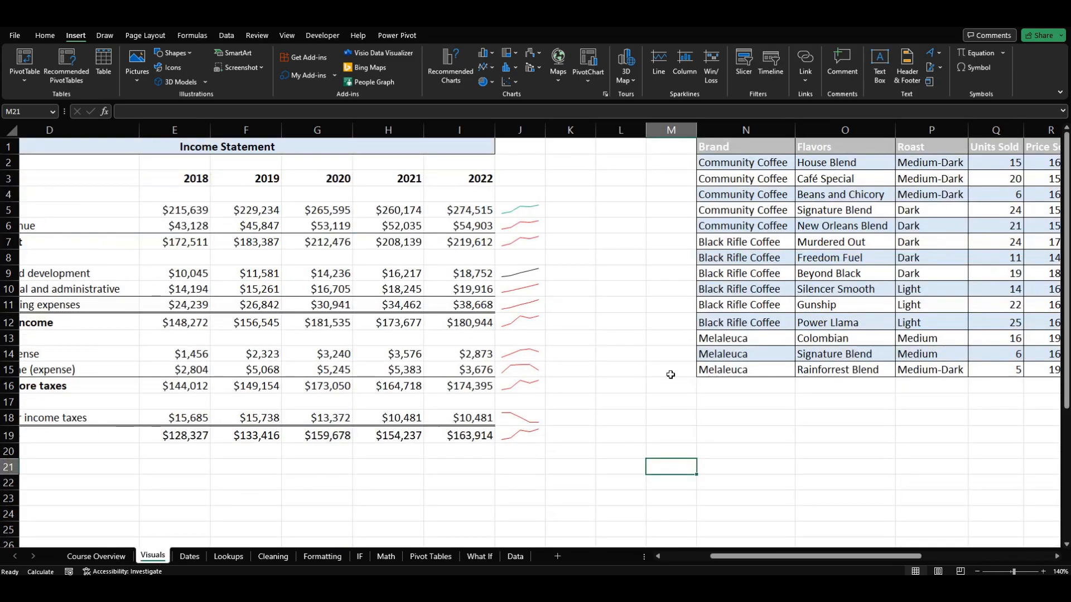
left_click(670, 418)
left_click_drag(759, 557, 846, 561)
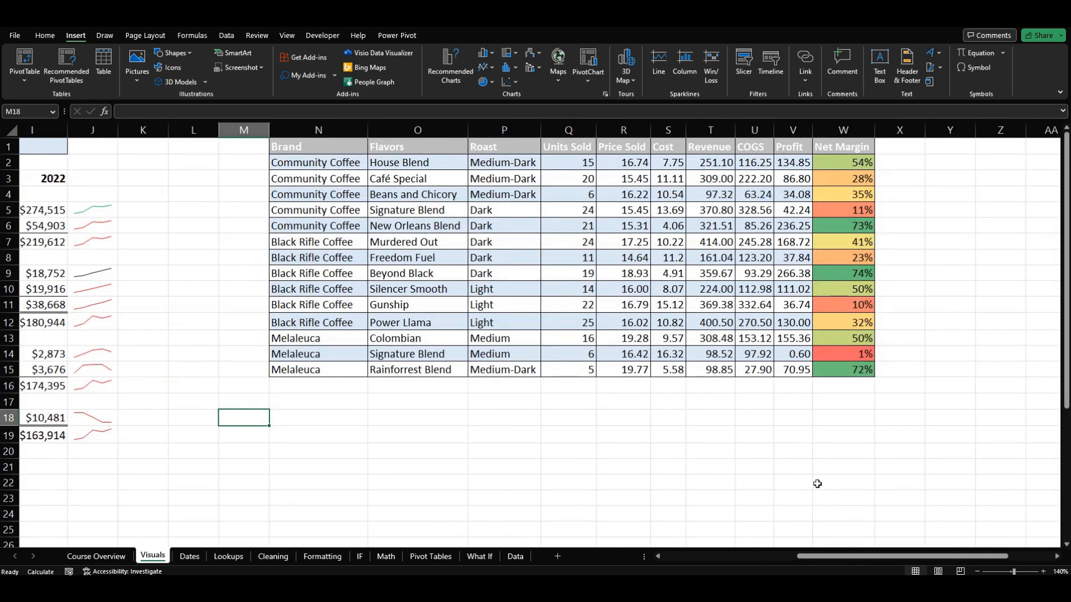